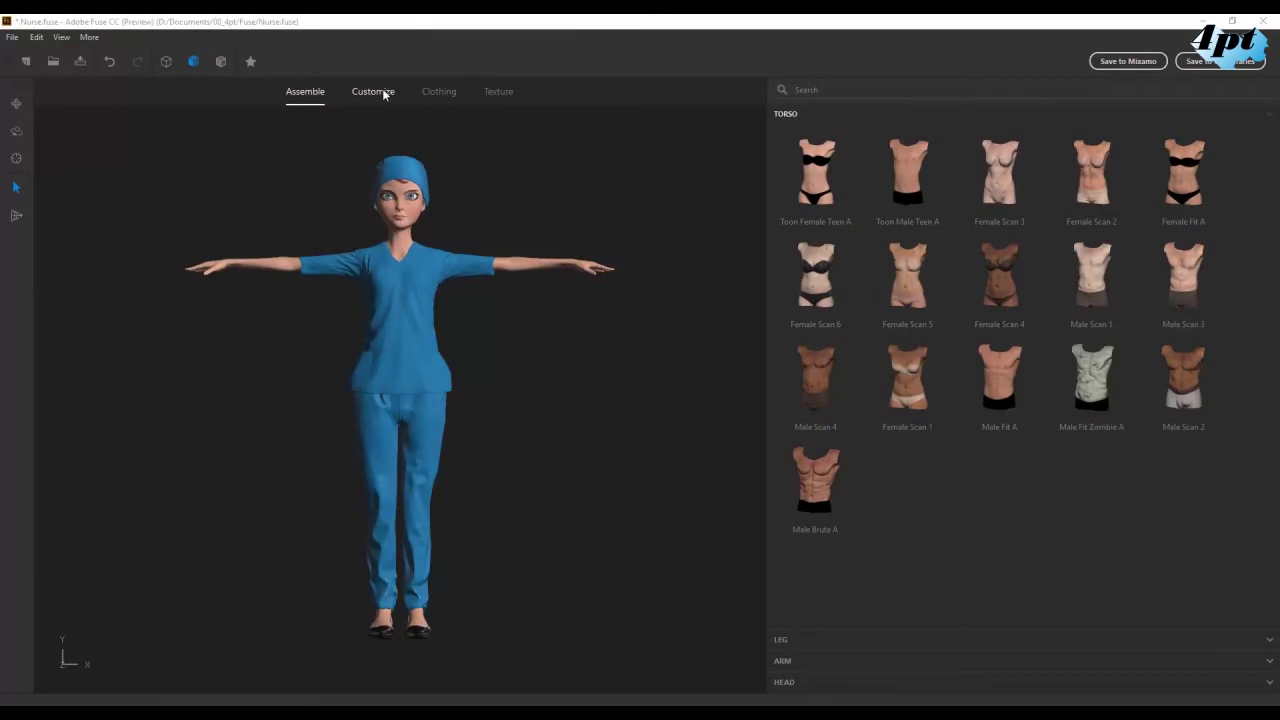
Step: Expand the LEGS, HEAD and FACE adjustment groups in the nurse's Customize panel
left_click(384, 95)
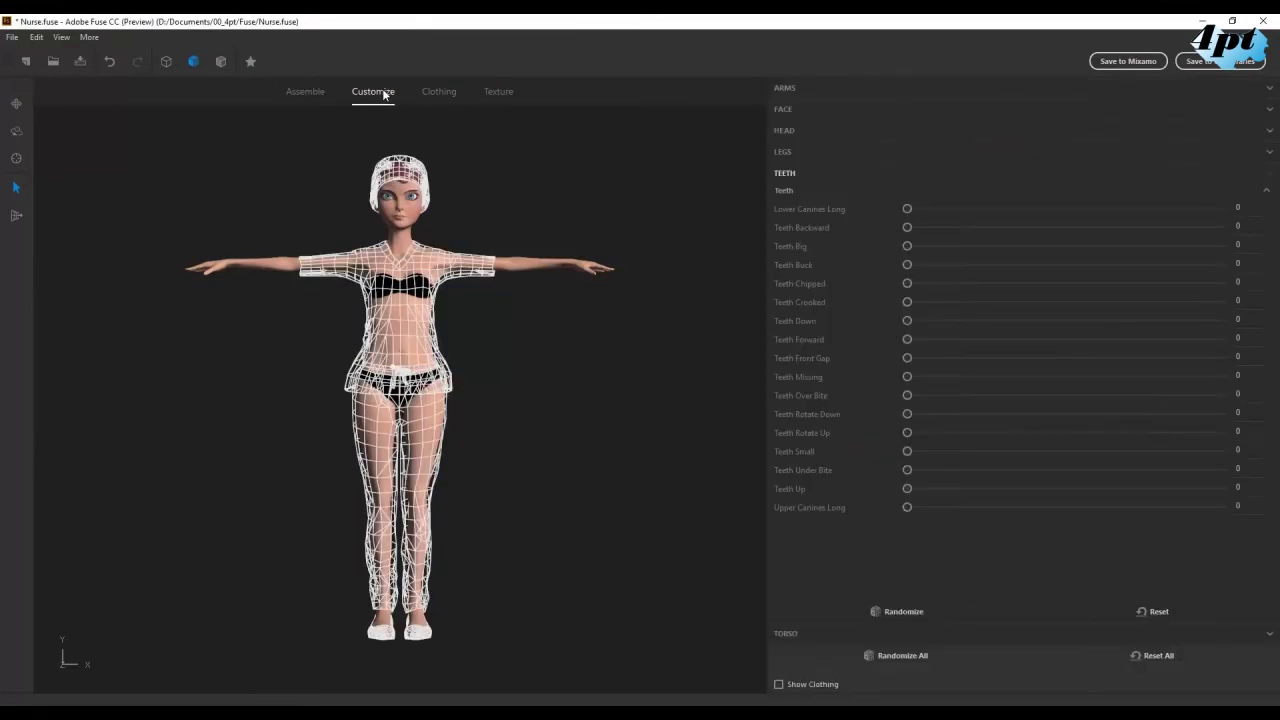
left_click(784, 152)
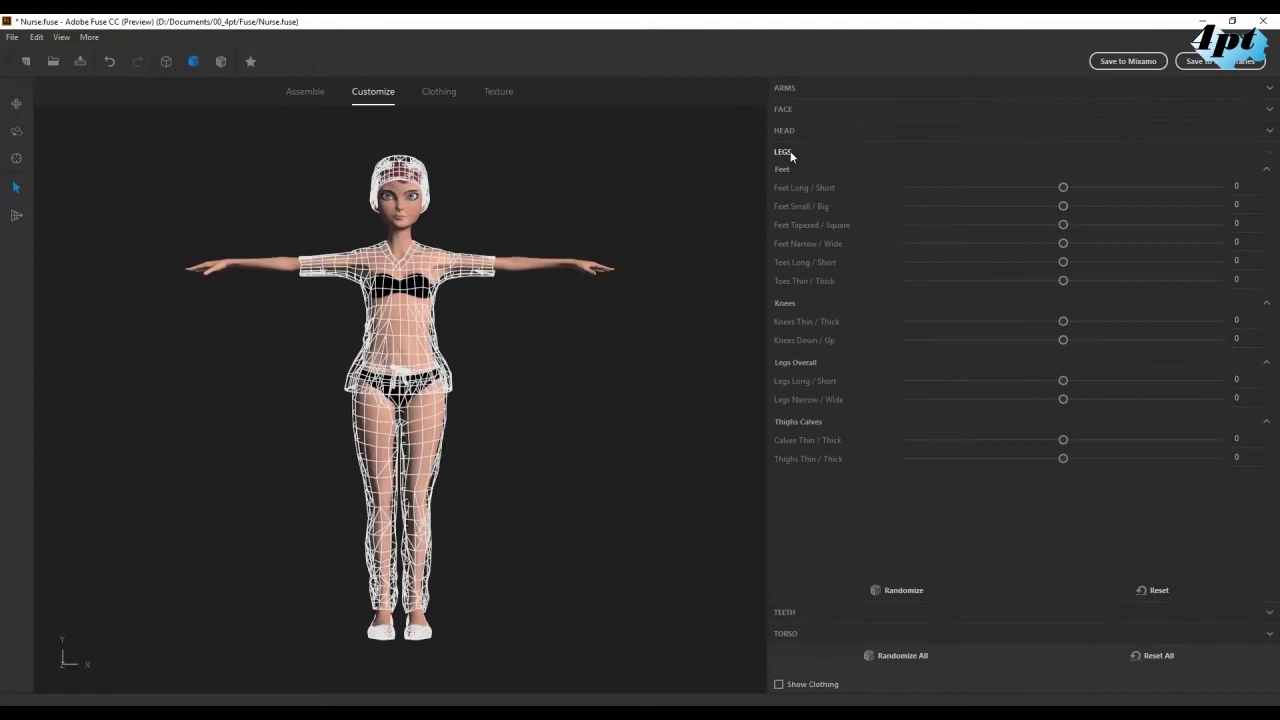
left_click(797, 133)
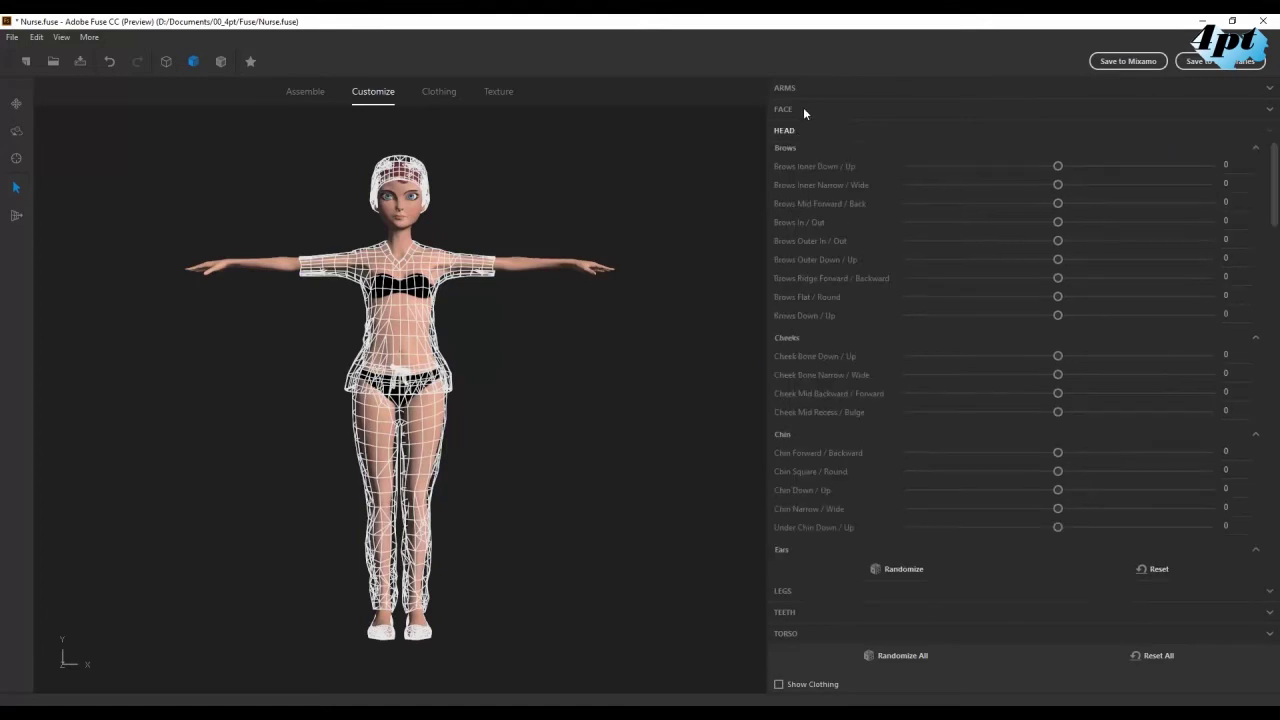
left_click(803, 112)
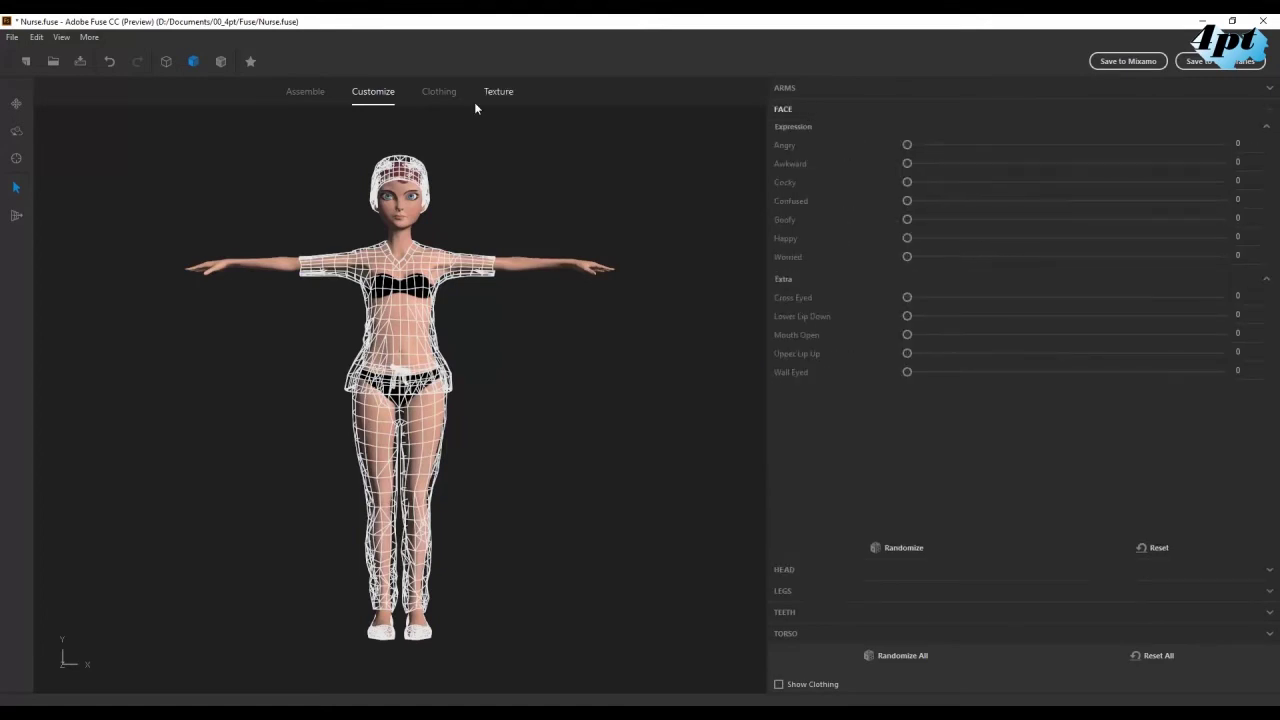
Step: In Clothing, try the Alpha Chin Strap beard on the nurse, then undo it
left_click(447, 98)
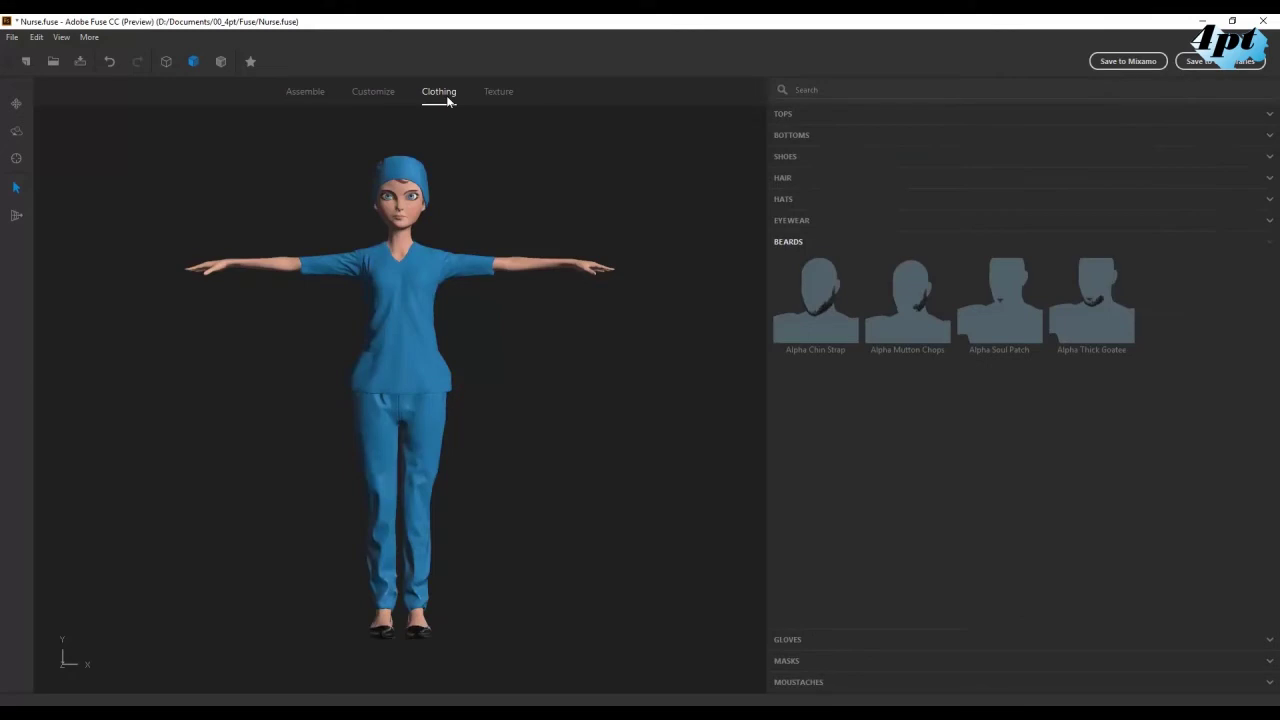
left_click(822, 307)
left_click(107, 63)
Step: Save the nurse to Mixamo, keeping the character name Nurse in the upload dialog
left_click(1136, 62)
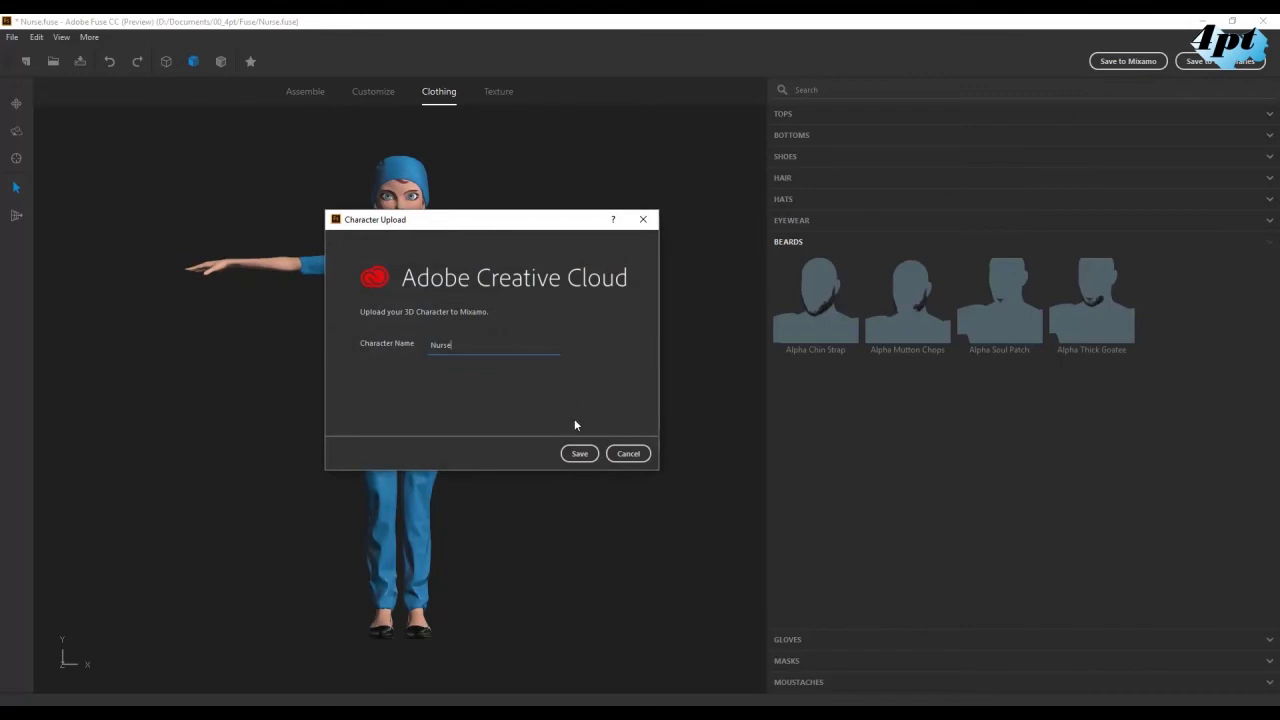
left_click(579, 454)
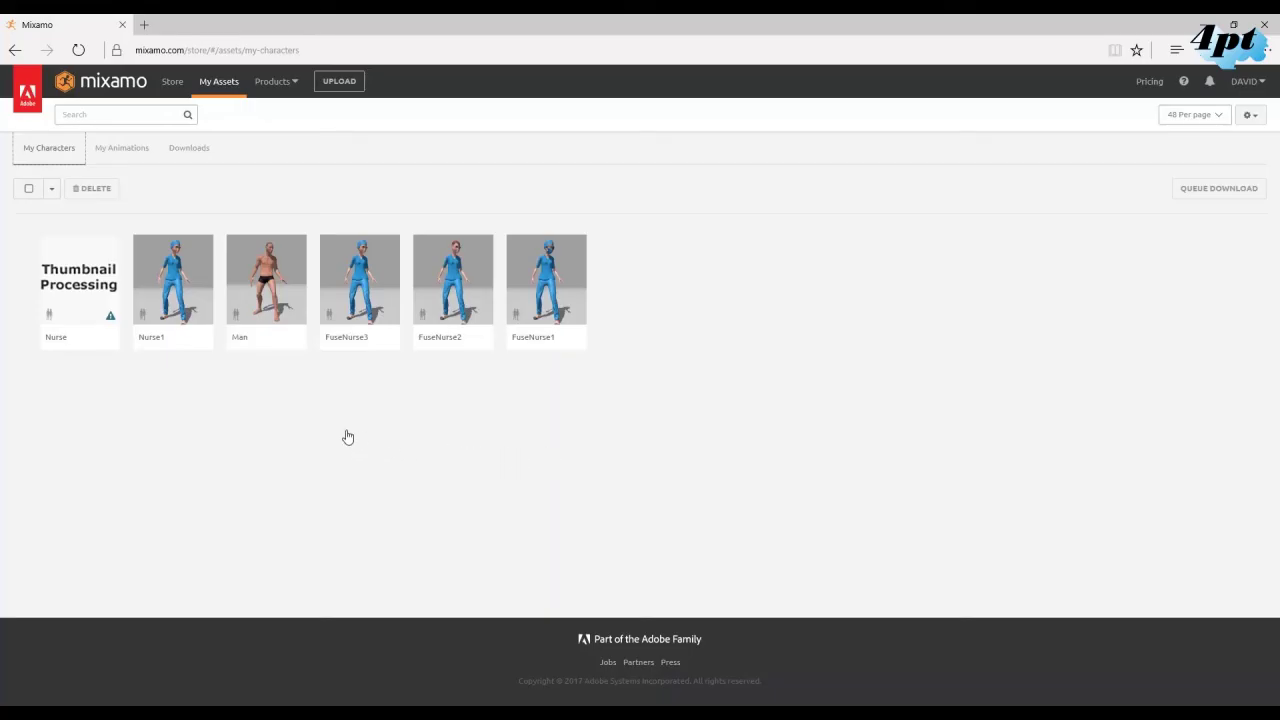
Step: Preview the Nurse1 character under My Characters, then open My Animations
left_click(182, 300)
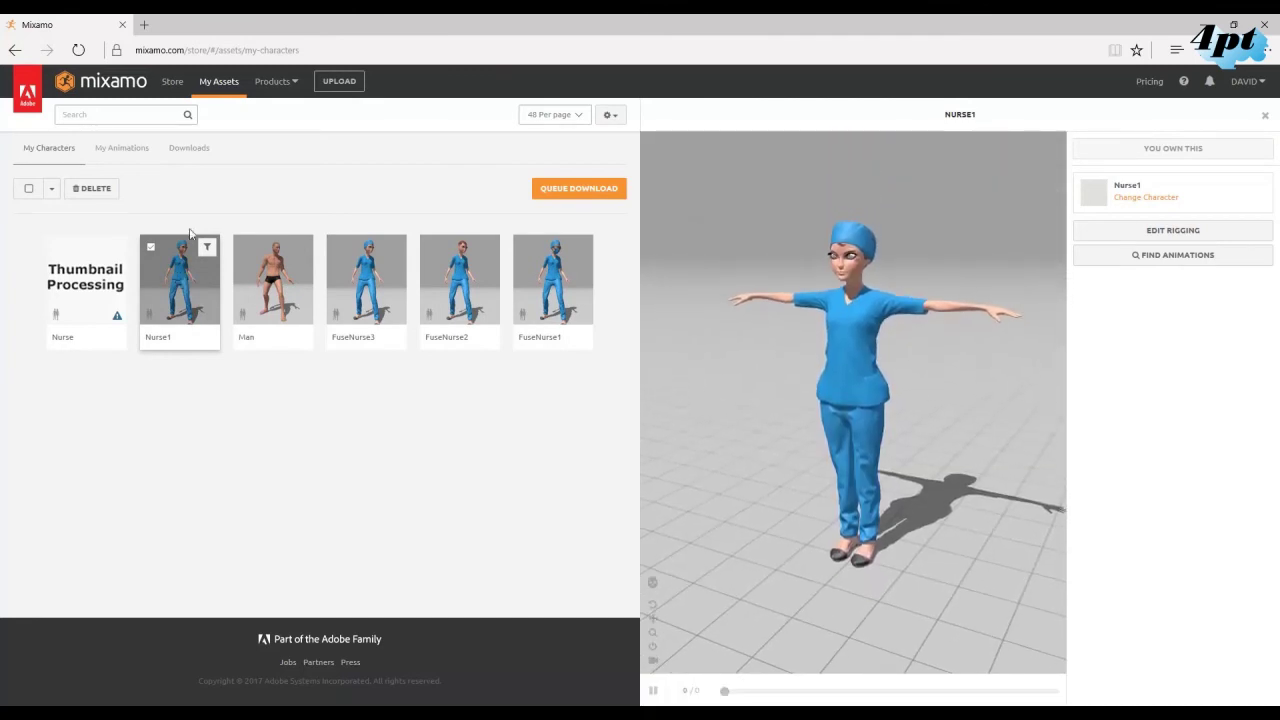
left_click(123, 152)
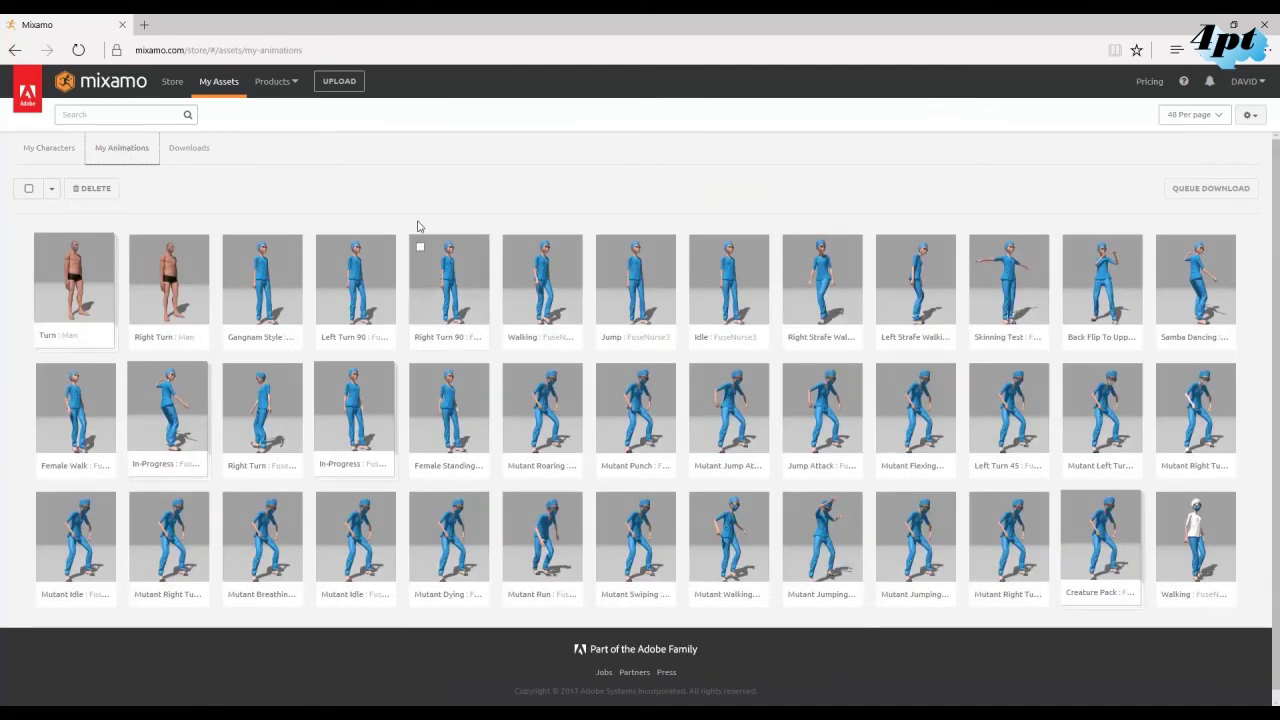
Step: Preview and pause Right Turn 90, then queue it as Collada, With Skin, 30 fps
left_click(456, 290)
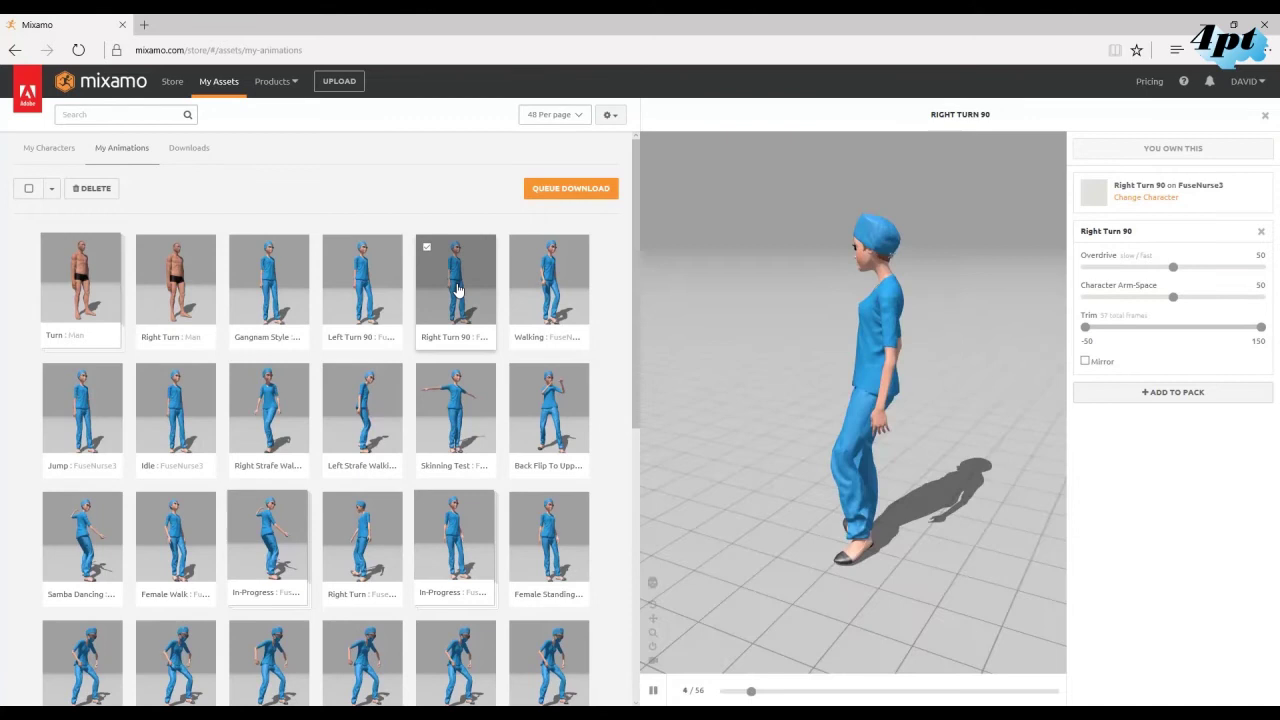
key("space")
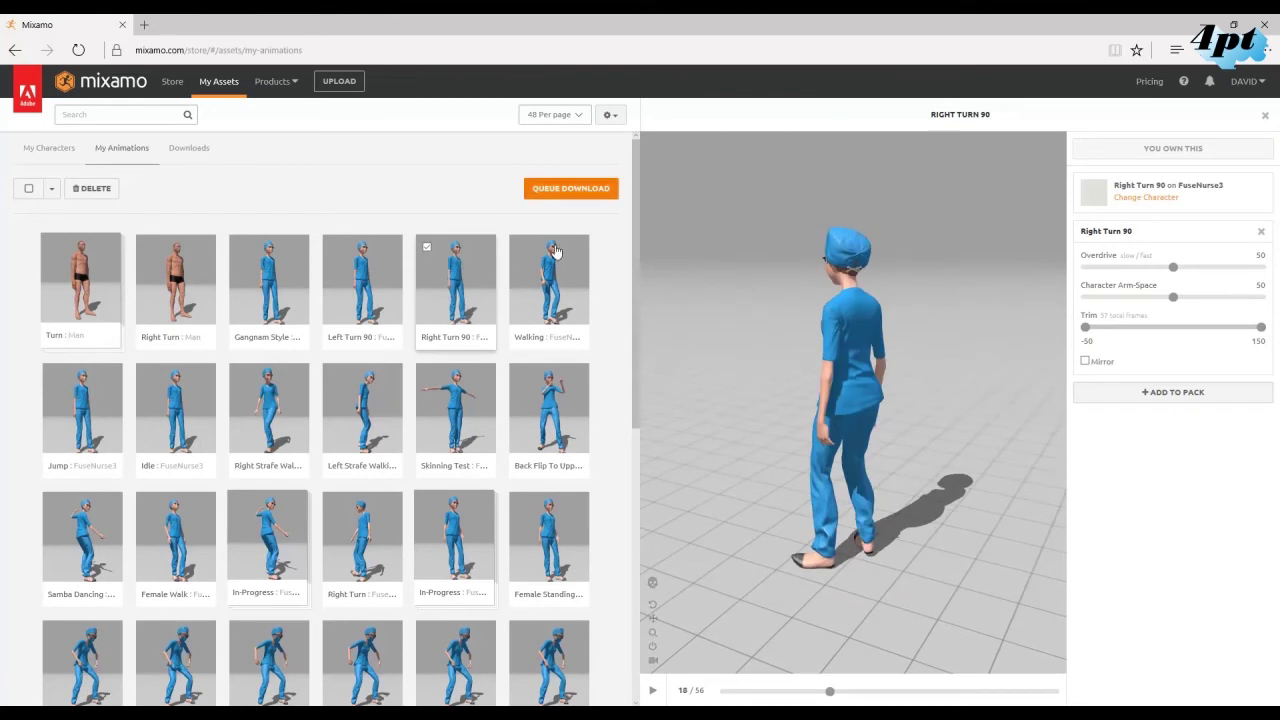
left_click(567, 192)
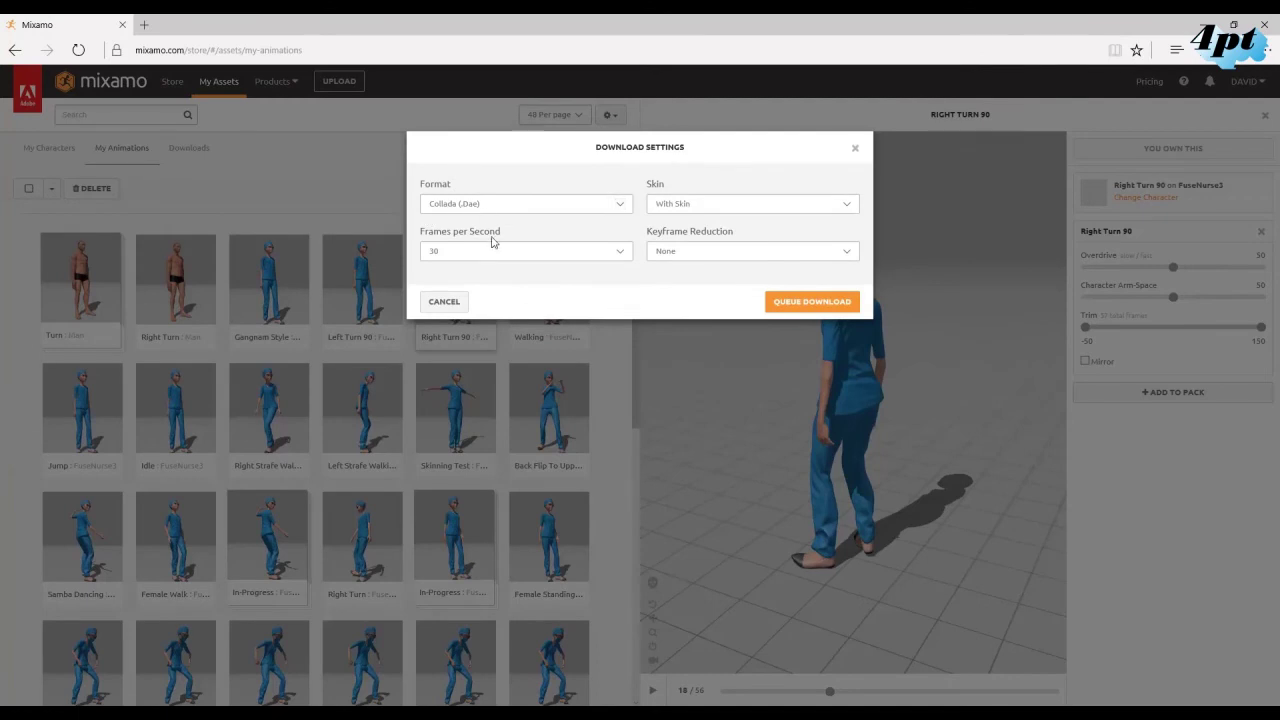
left_click(816, 302)
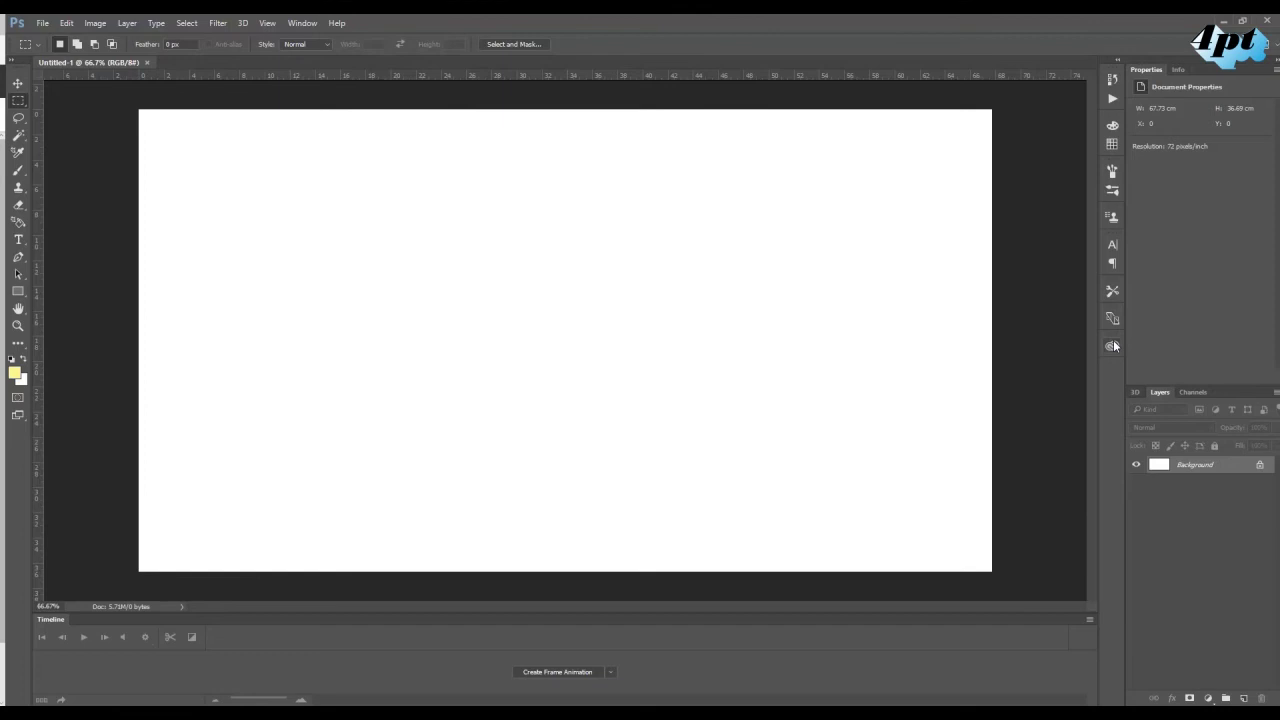
Step: Drag the FUseNurse3 model from the Libraries' Models section onto Untitled-1, then close Libraries
left_click(1111, 345)
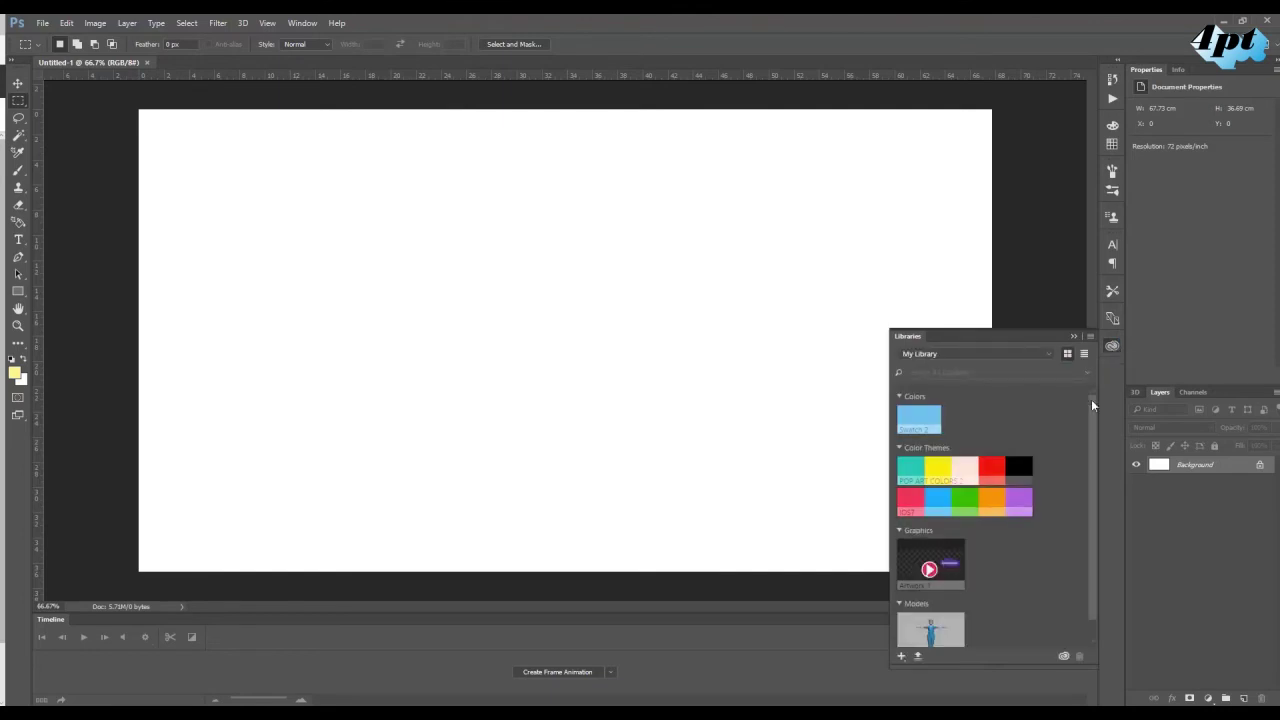
left_click_drag(1091, 399, 1092, 432)
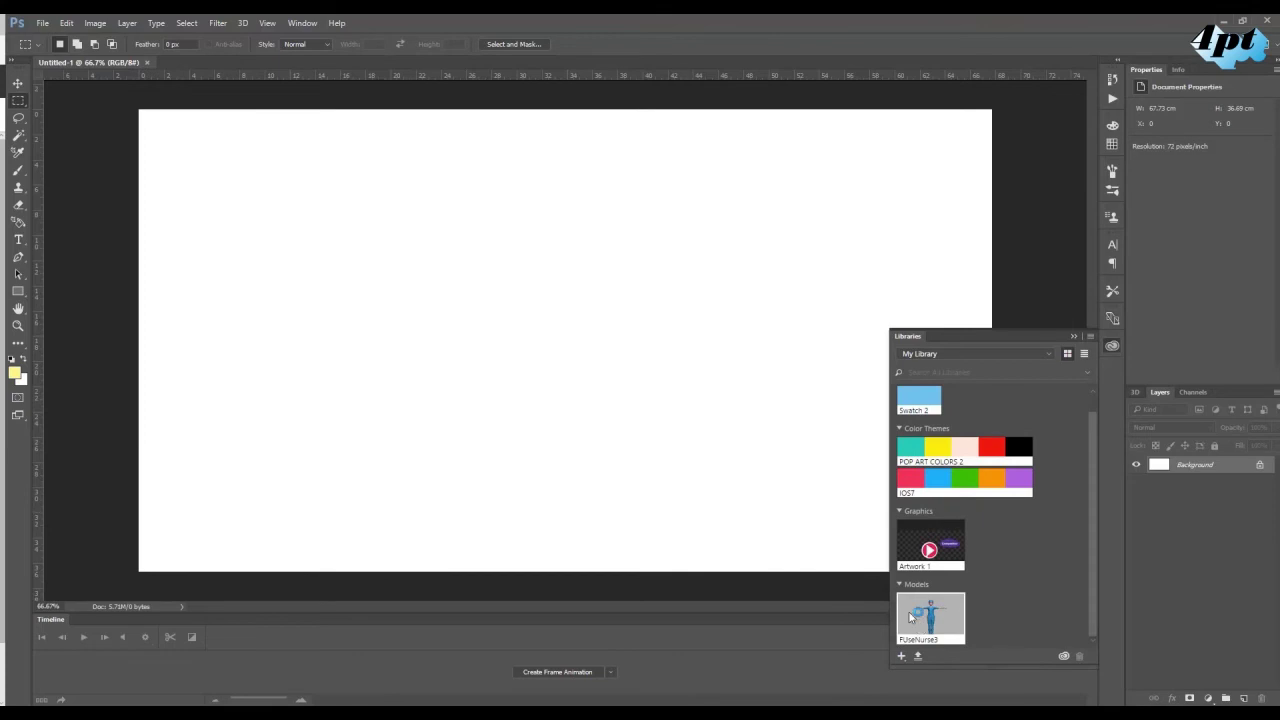
left_click_drag(930, 615, 623, 403)
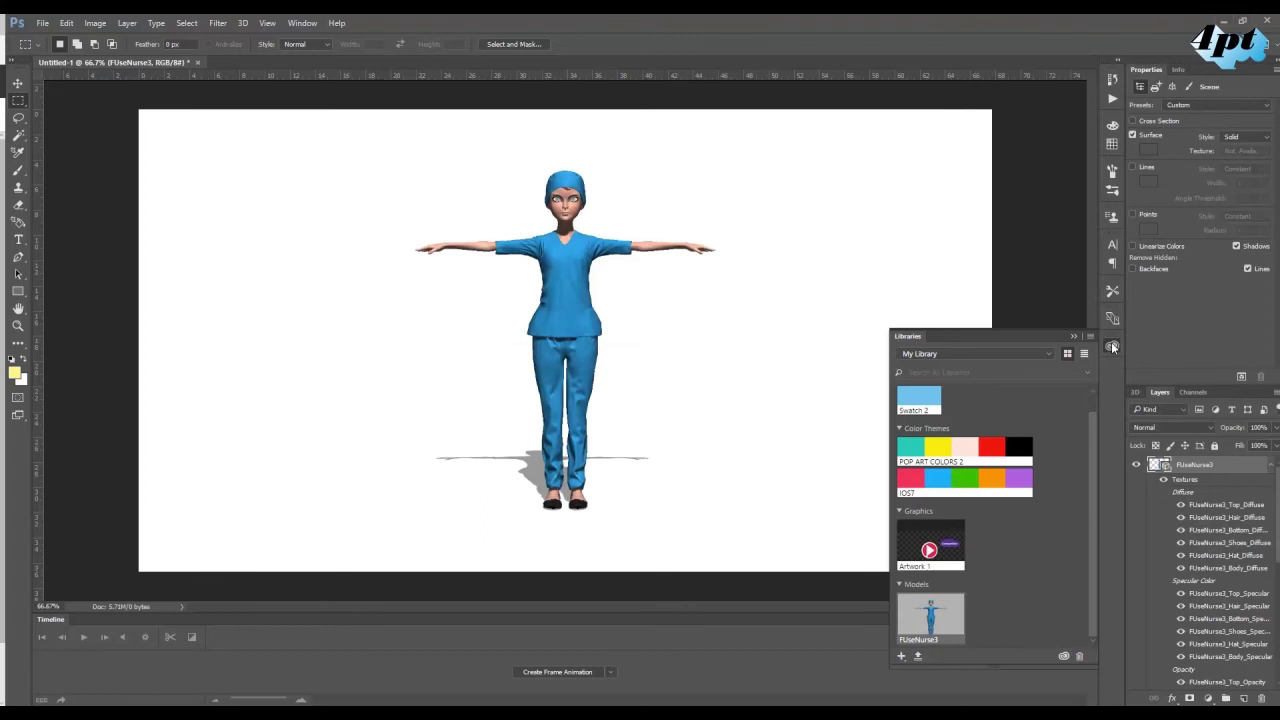
left_click(1112, 347)
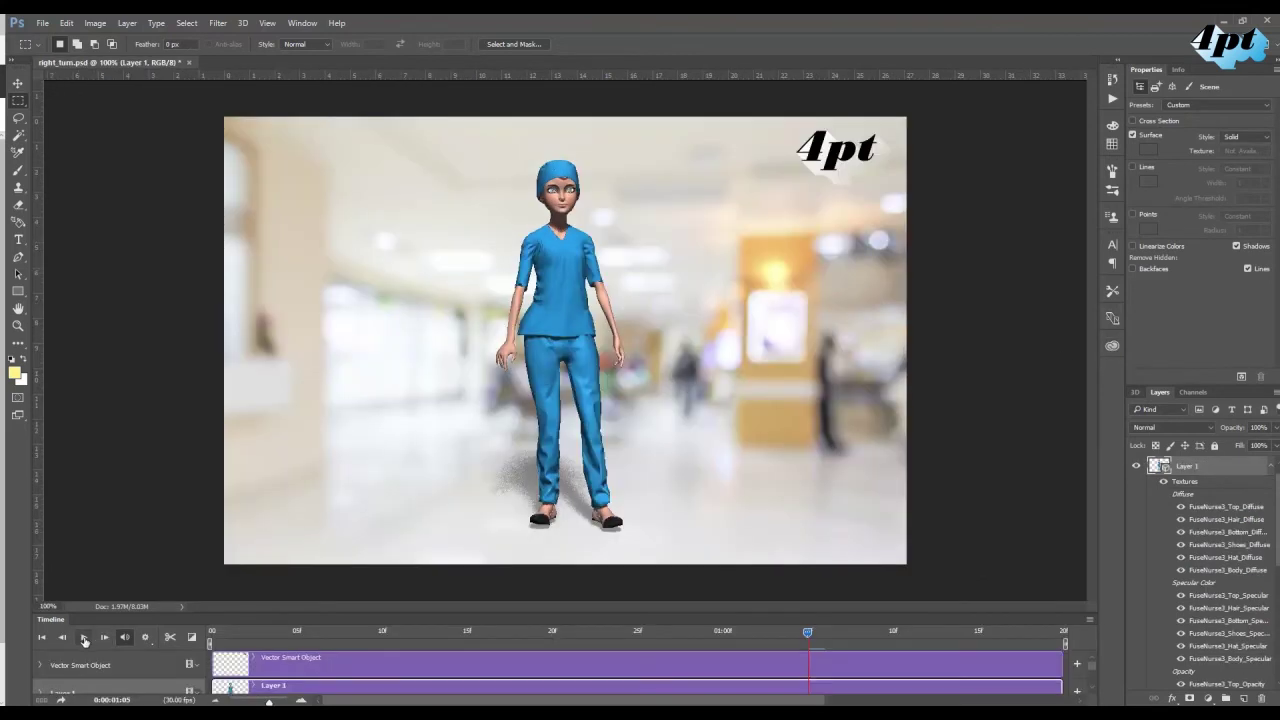
Step: Play and stop the nurse's turning animation, then bring up File > Export > Render Video
left_click(84, 638)
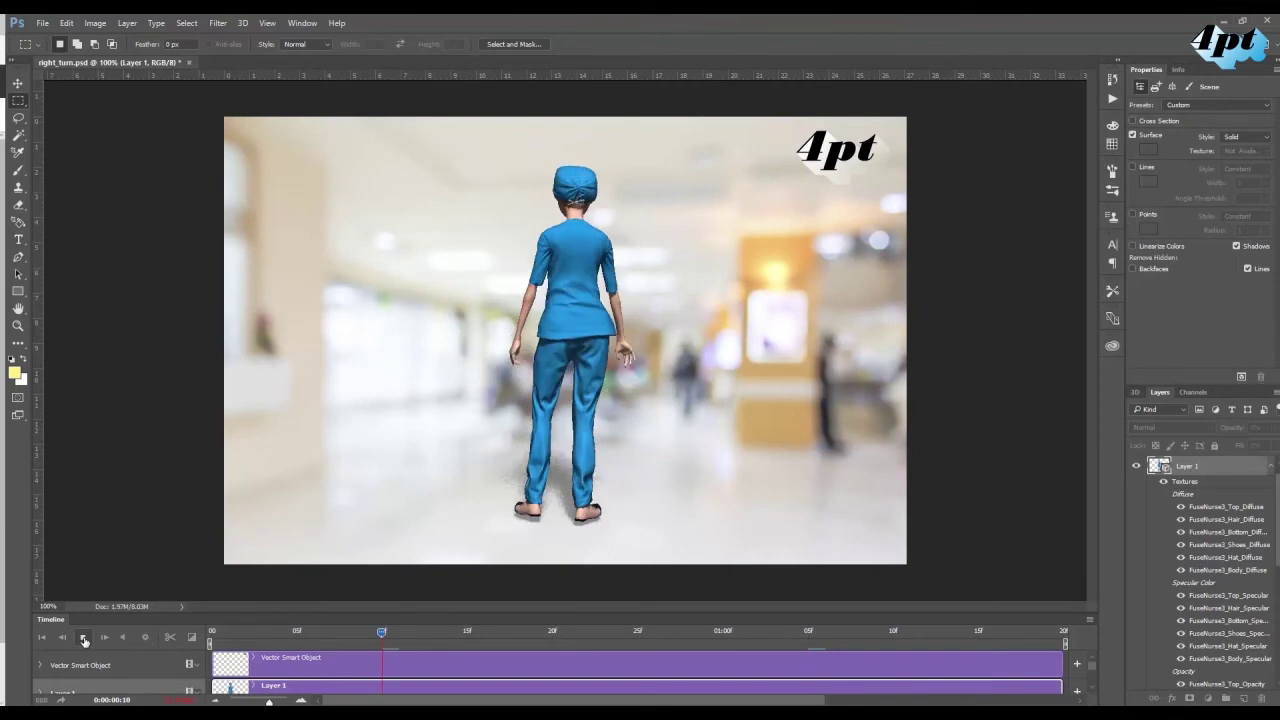
left_click(84, 638)
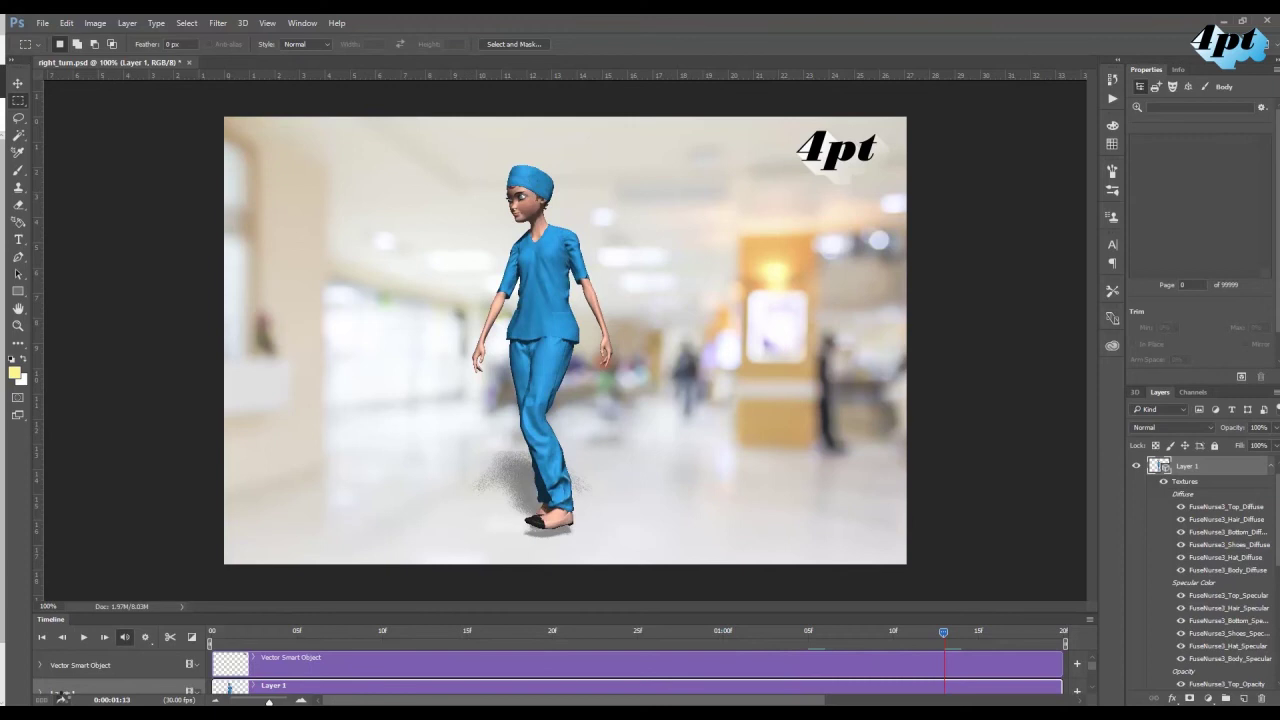
left_click(62, 697)
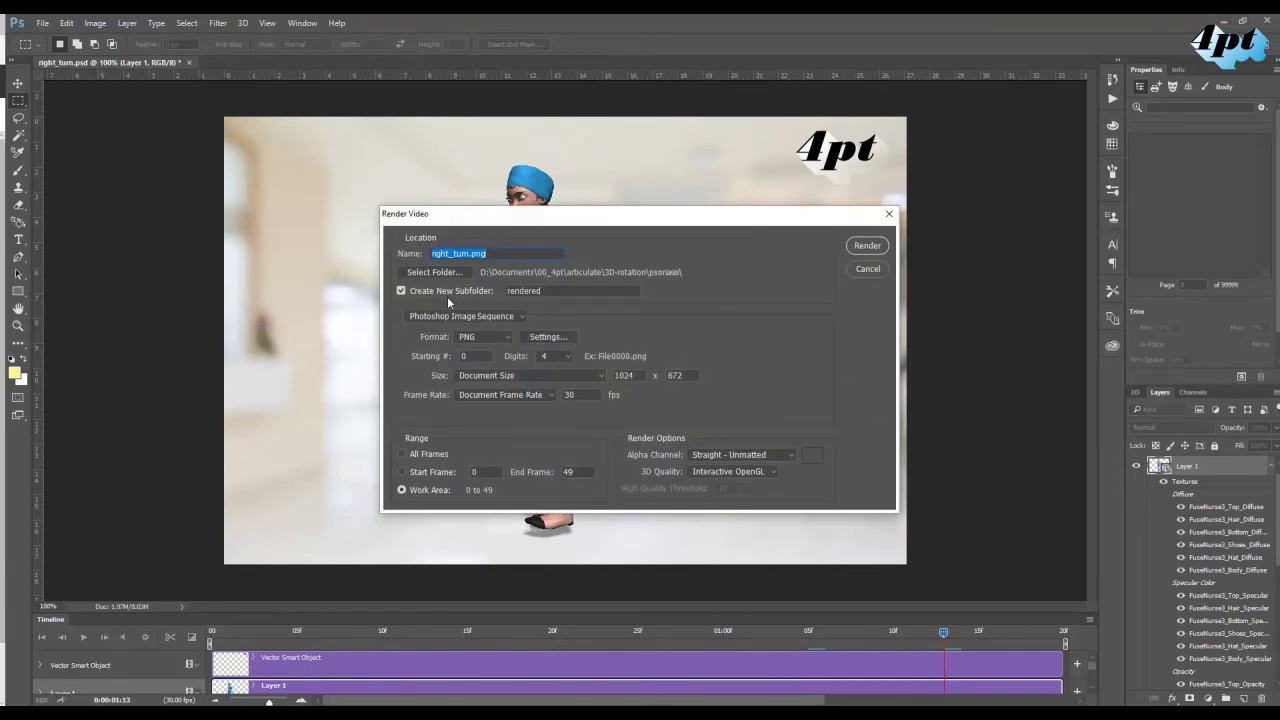
Step: Append 1 to the output subfolder name, render the PNG sequence, then switch to Storyline
left_click(549, 290)
type("1")
left_click(868, 247)
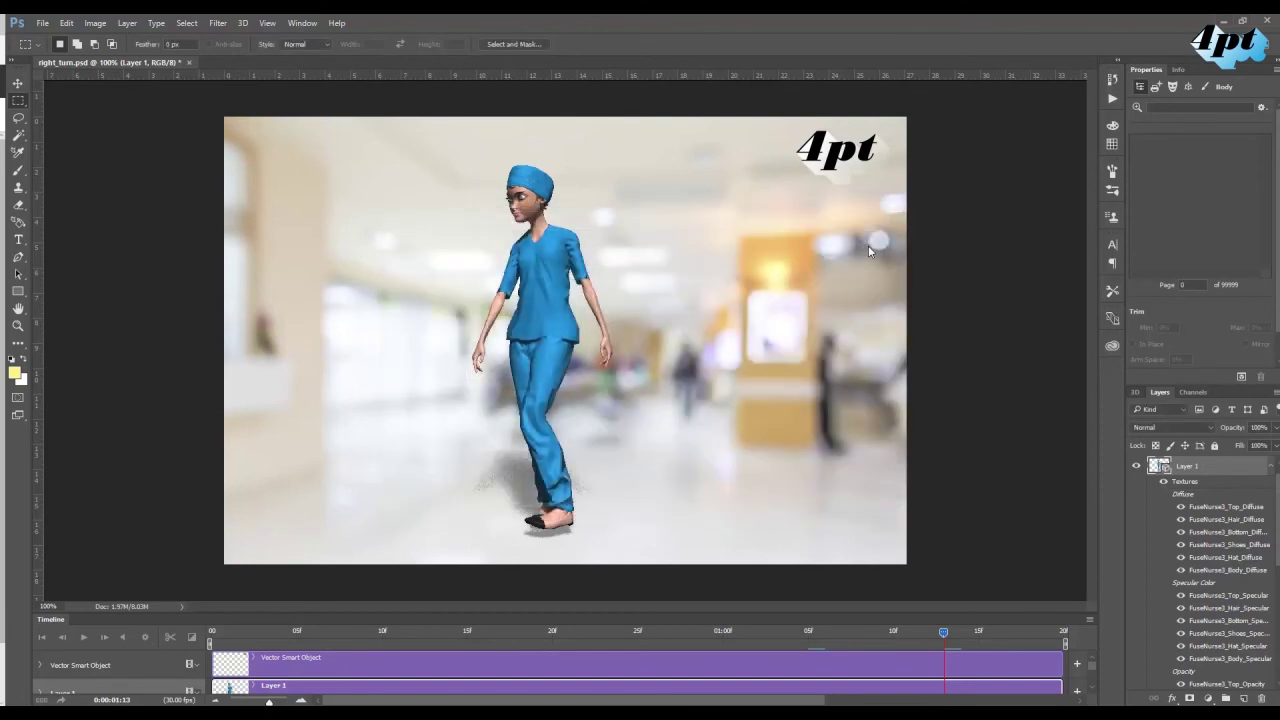
key("alt+Tab")
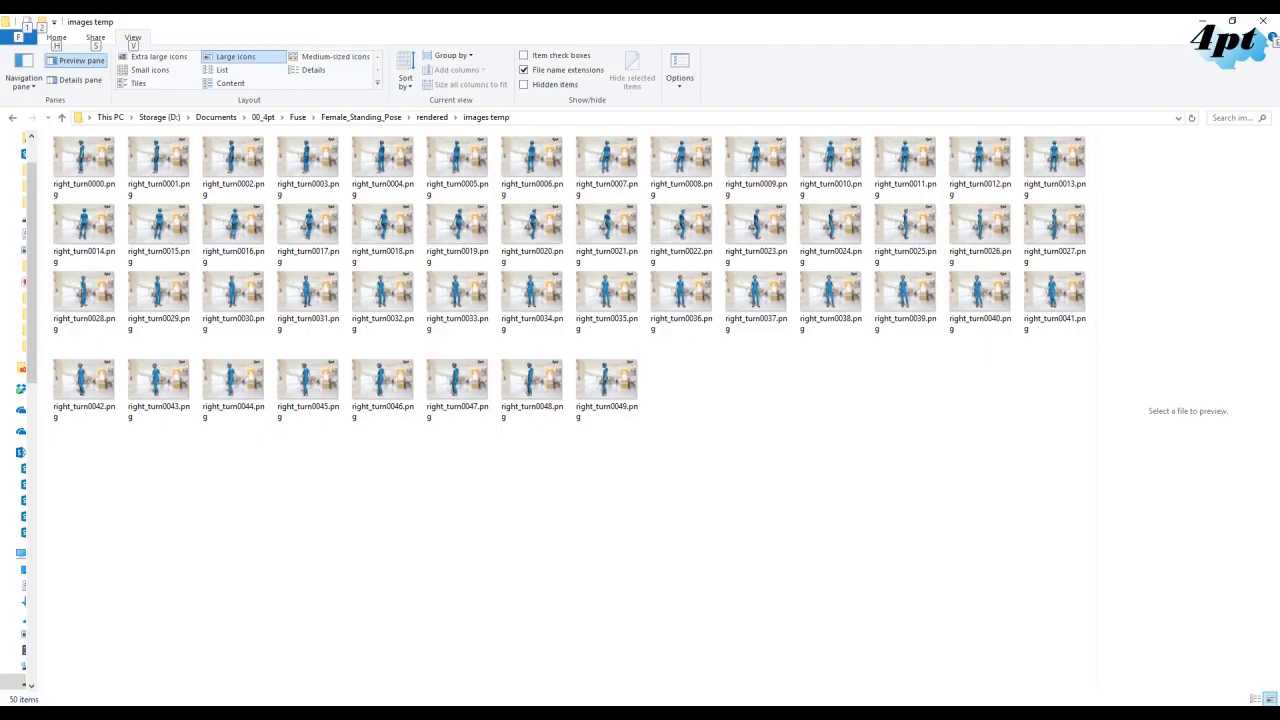
key("alt+Tab")
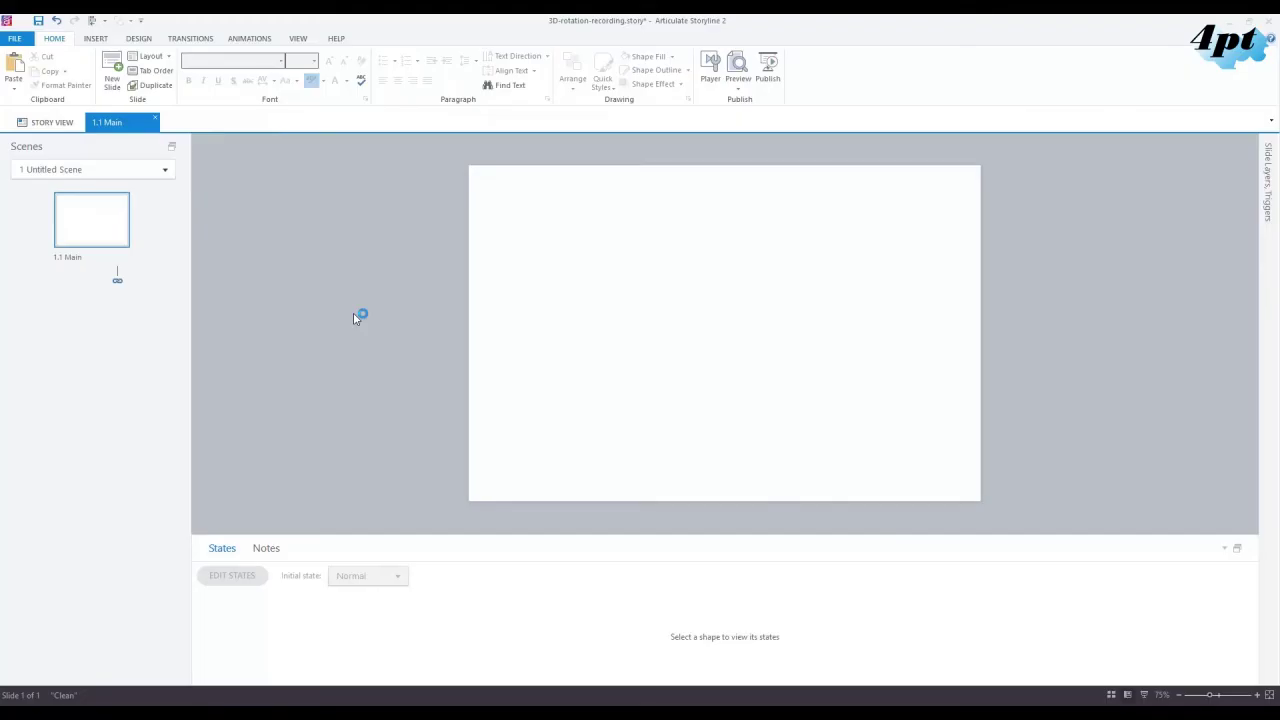
Step: Insert the rendered frame right_turn0039.png as a picture on slide 1.1 Main
left_click(95, 38)
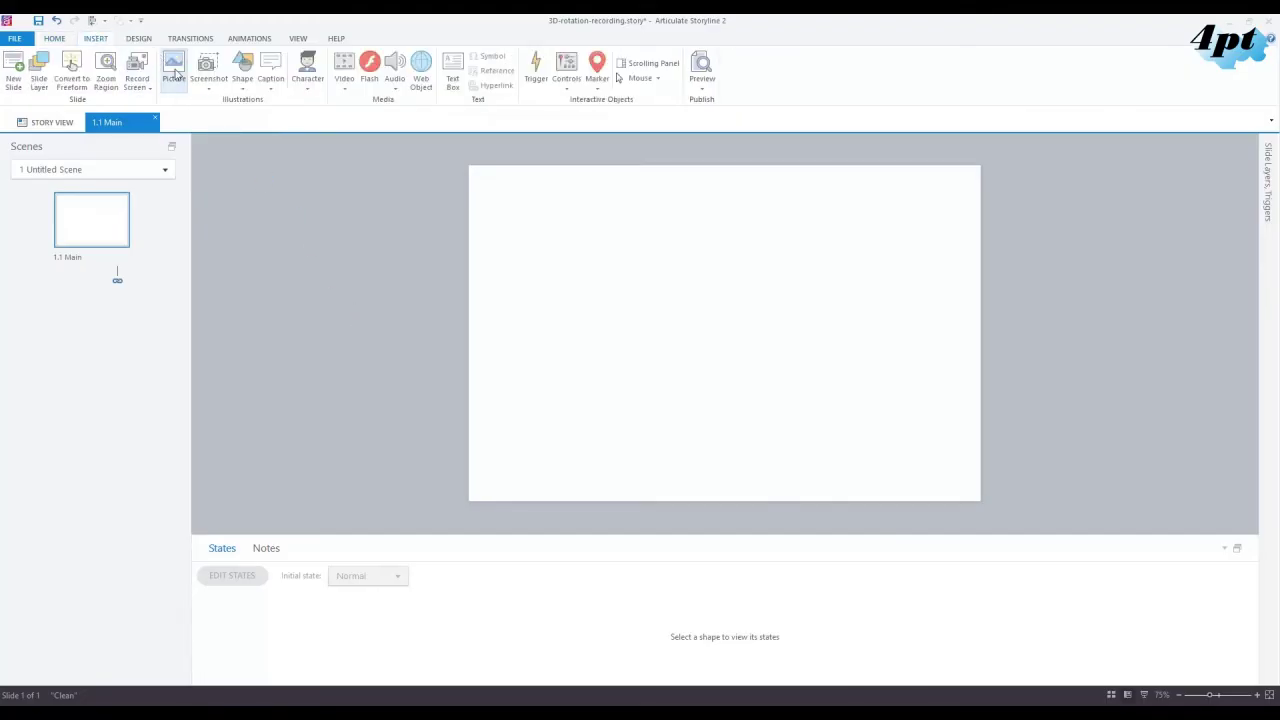
left_click(174, 72)
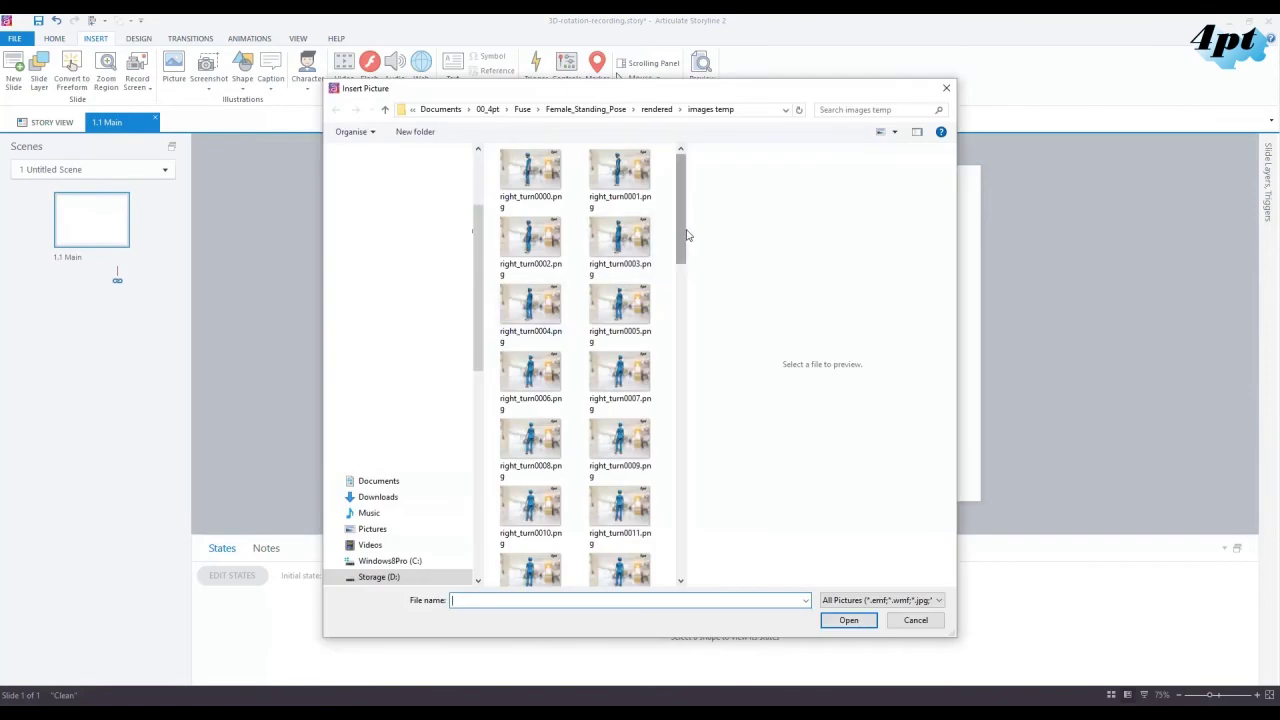
left_click_drag(680, 238, 690, 472)
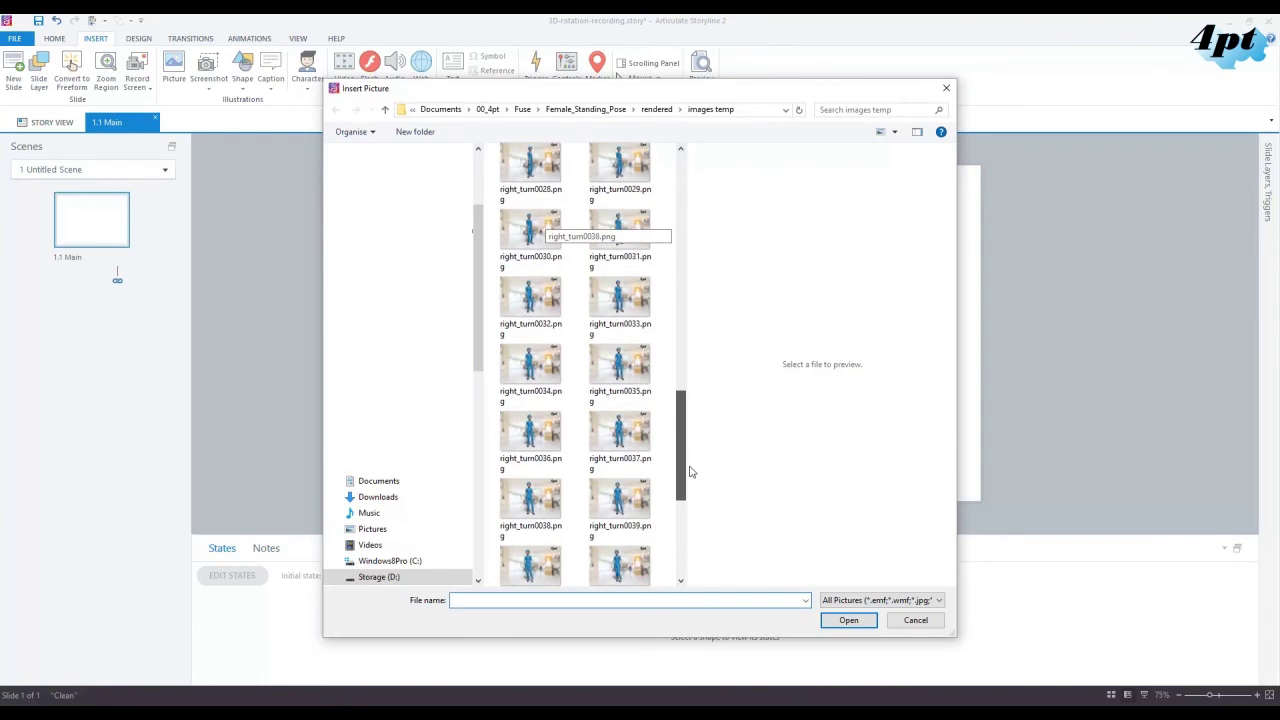
left_click(600, 492)
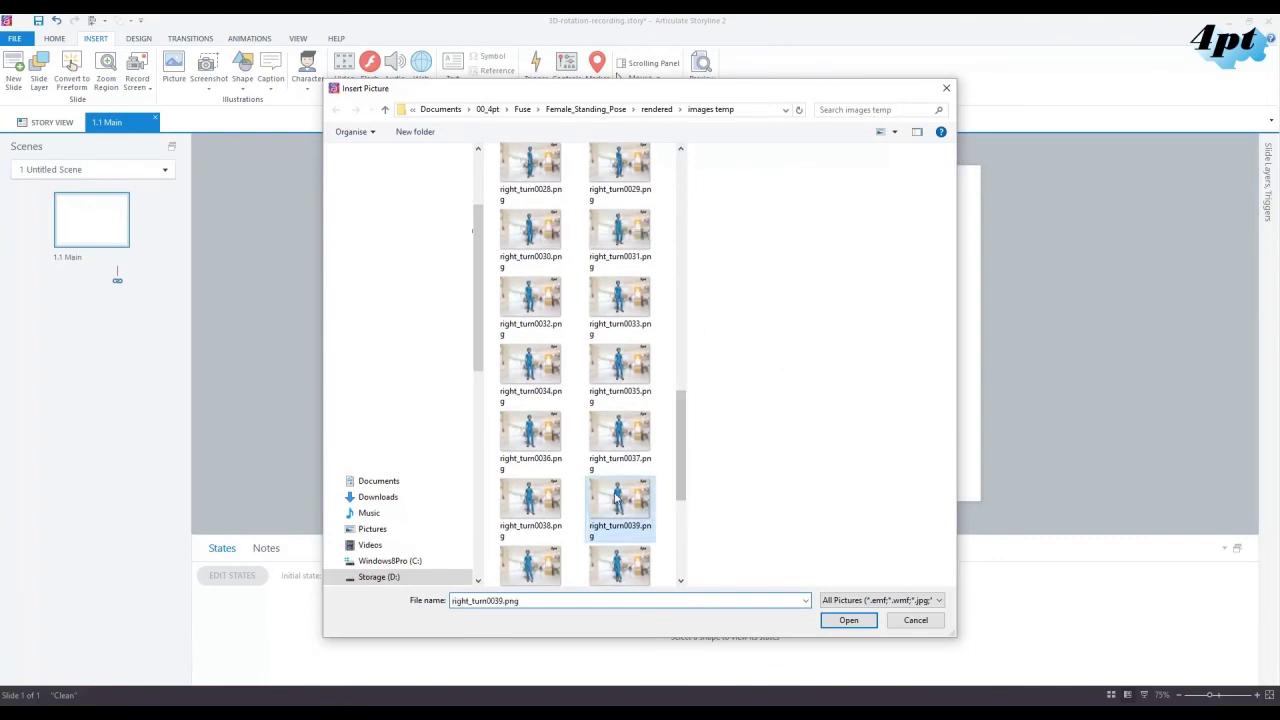
left_click(848, 622)
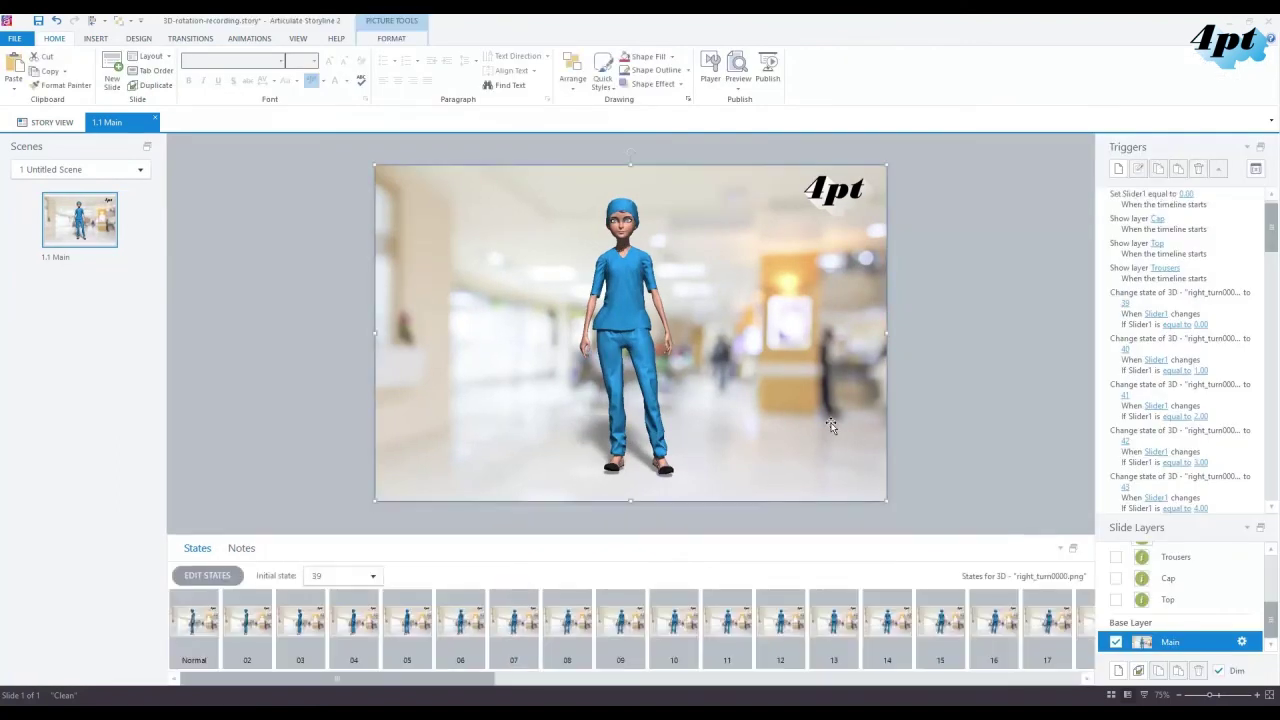
left_click(190, 634)
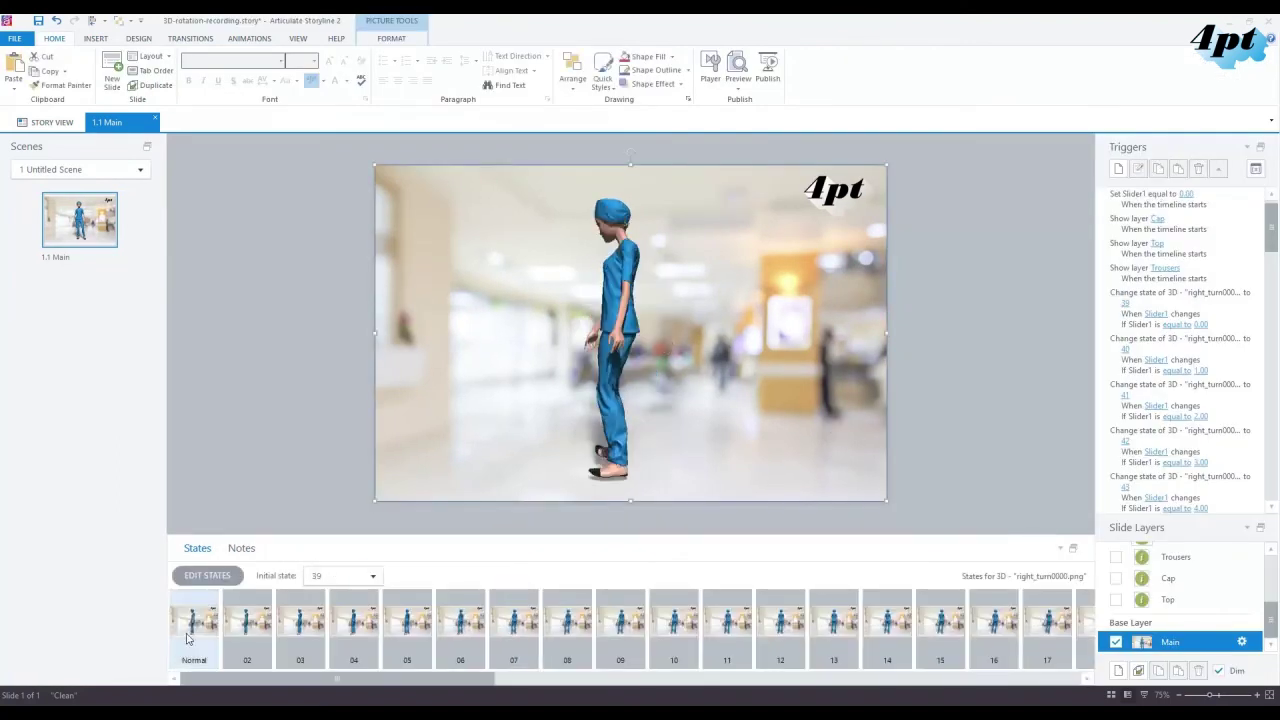
left_click(247, 625)
left_click(300, 625)
left_click(353, 625)
left_click(407, 625)
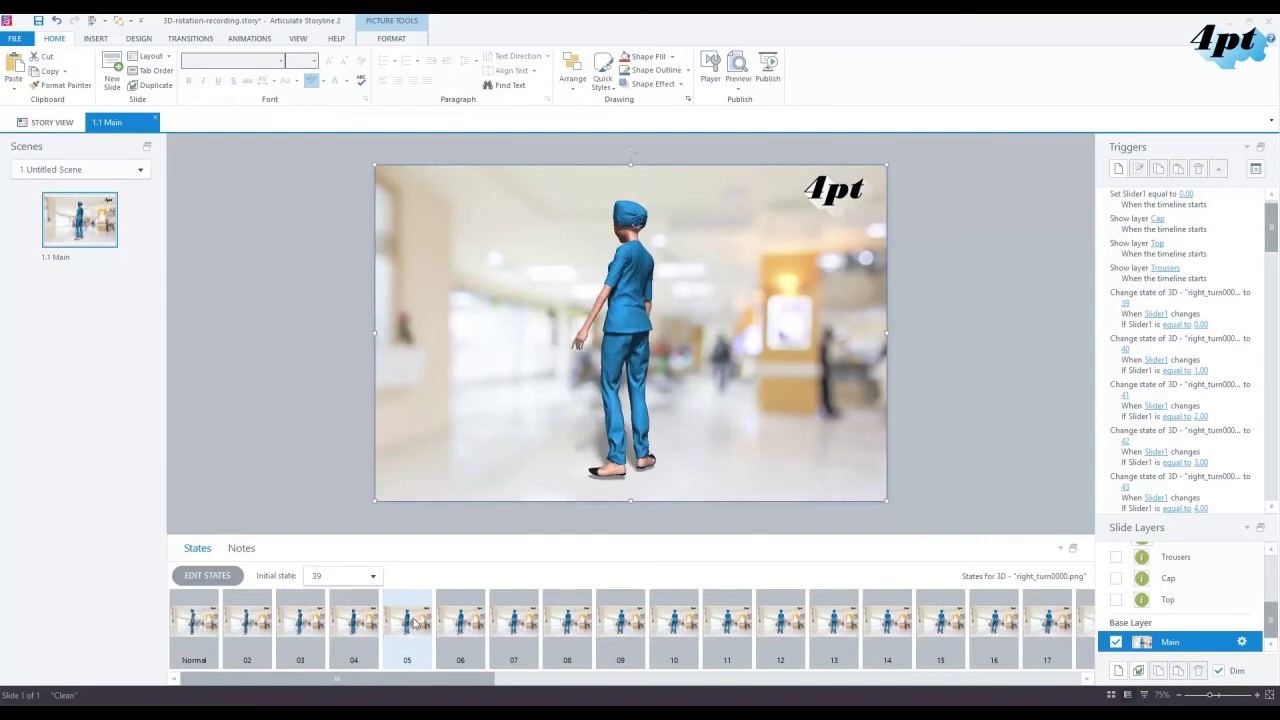
left_click(460, 625)
left_click(513, 625)
left_click(567, 625)
left_click(620, 625)
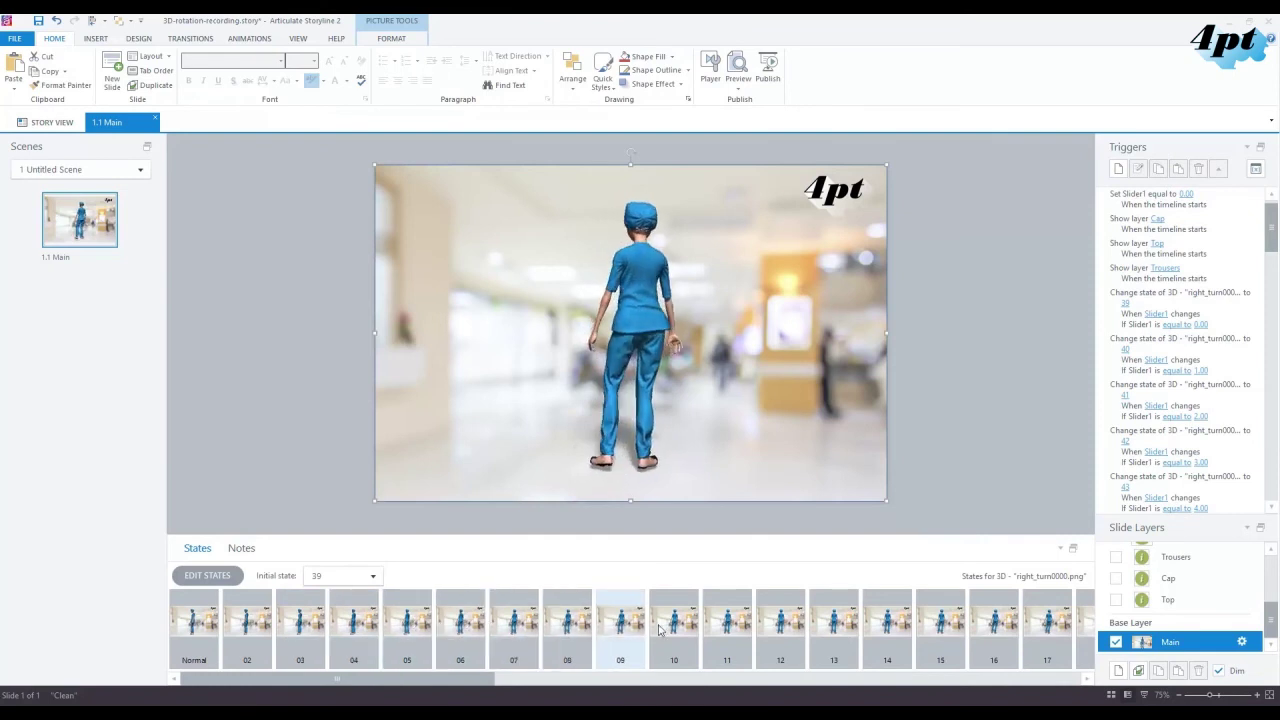
left_click(673, 625)
left_click(727, 627)
left_click(775, 627)
left_click(833, 630)
left_click(886, 630)
left_click(940, 632)
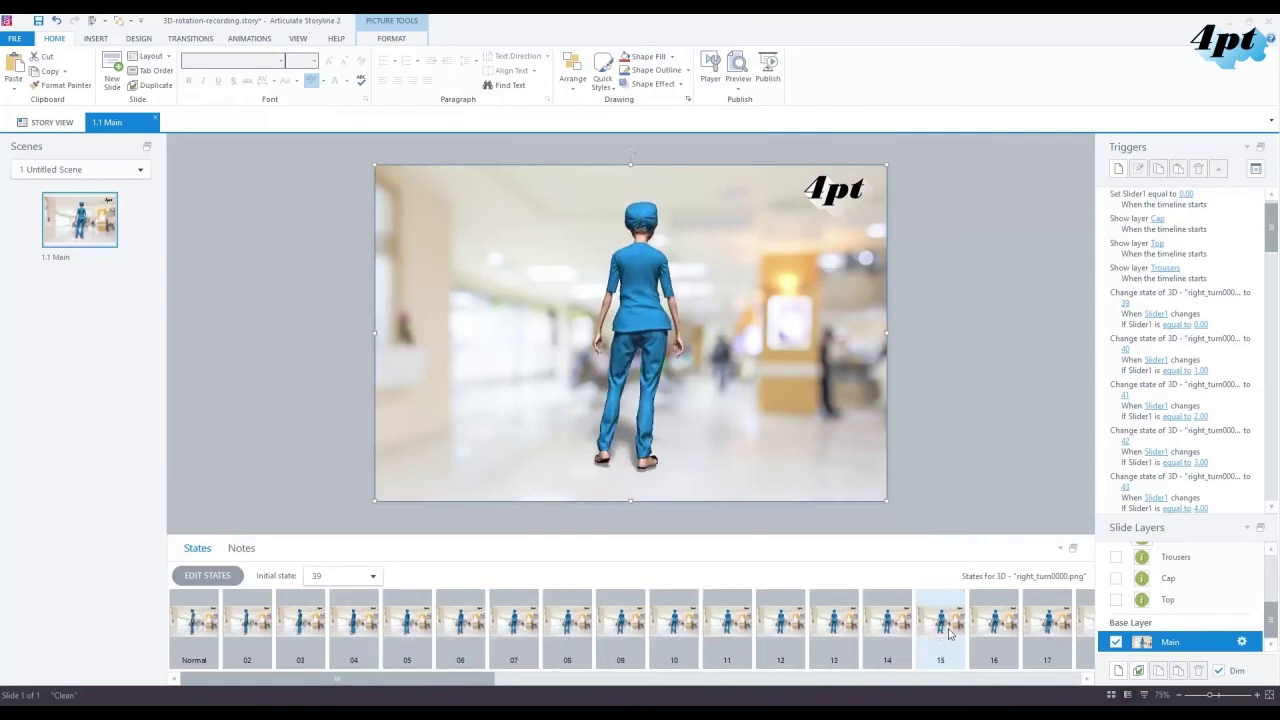
left_click(994, 638)
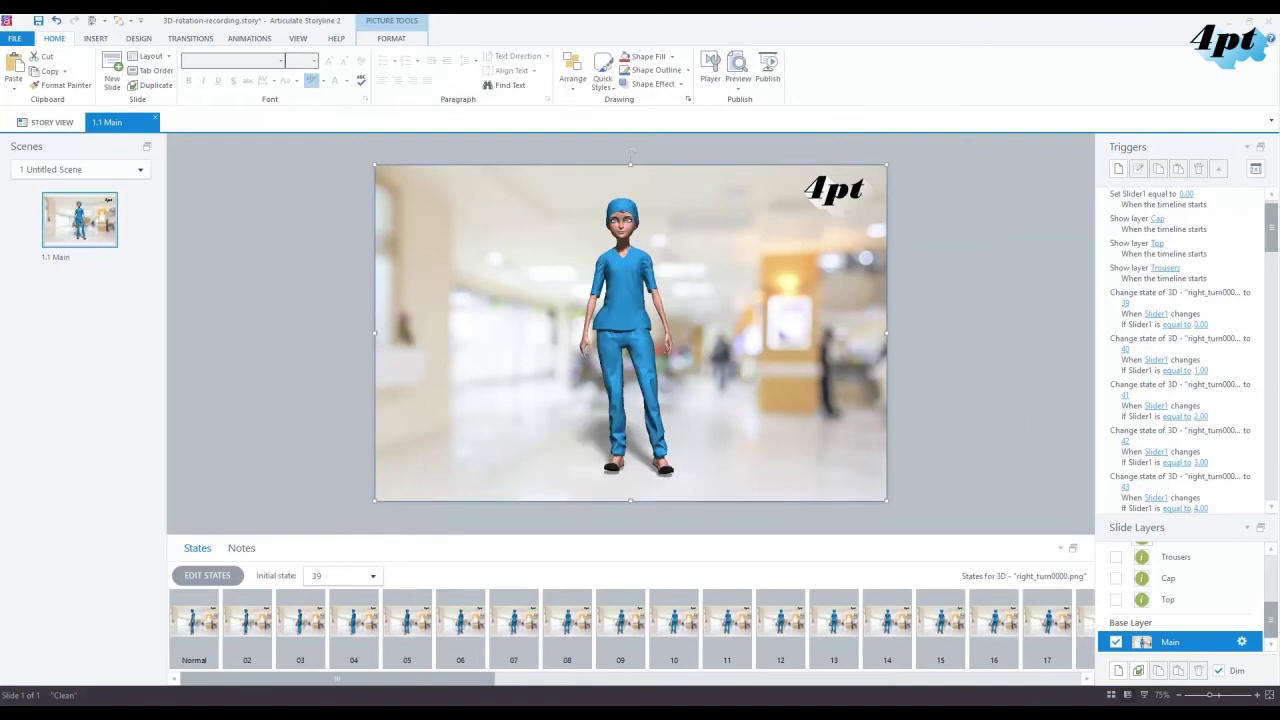
Step: Select Slider1 and open the trigger changing 3D to state 39 when Slider1 equals 0.00
left_click(630, 486)
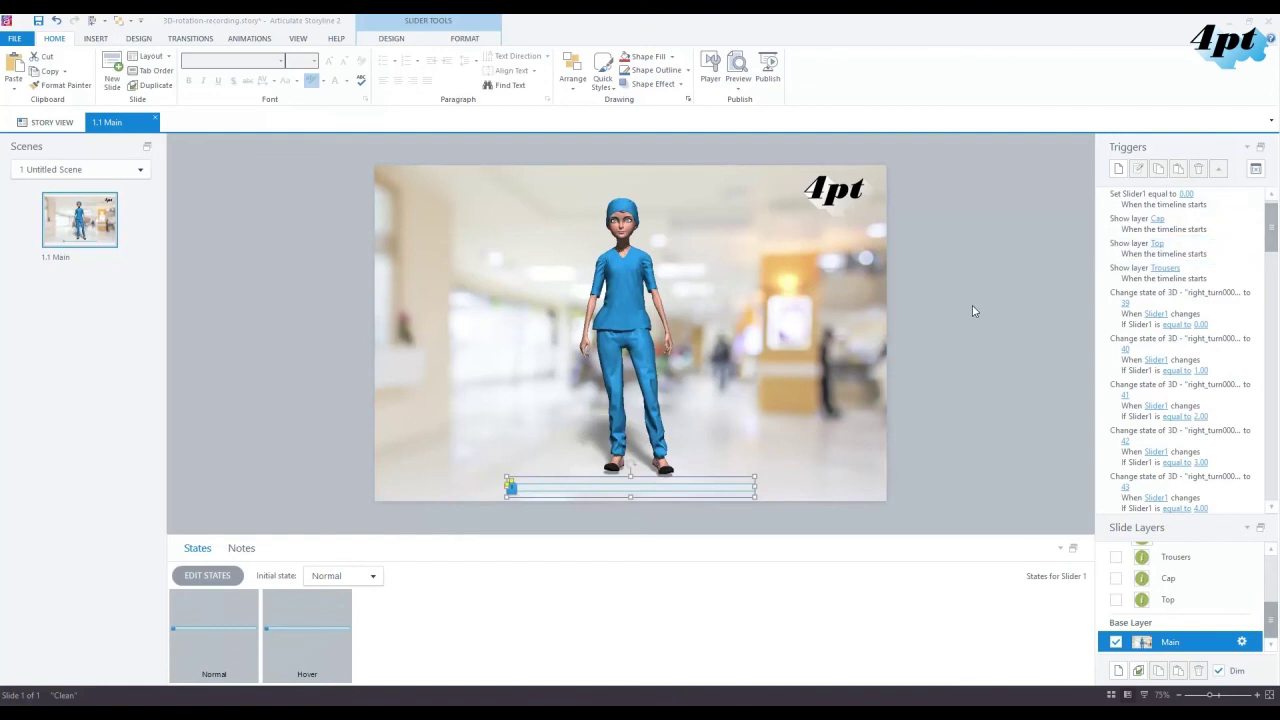
left_click_drag(1272, 228, 1273, 245)
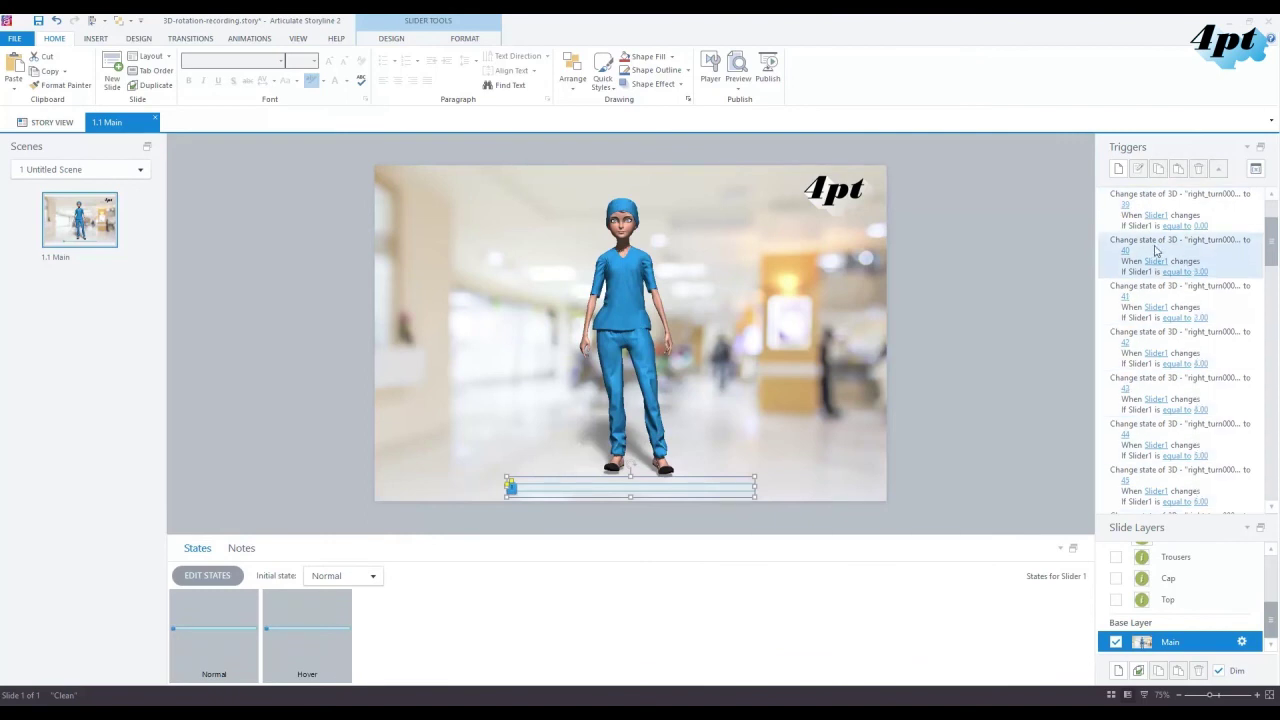
double_click(1133, 224)
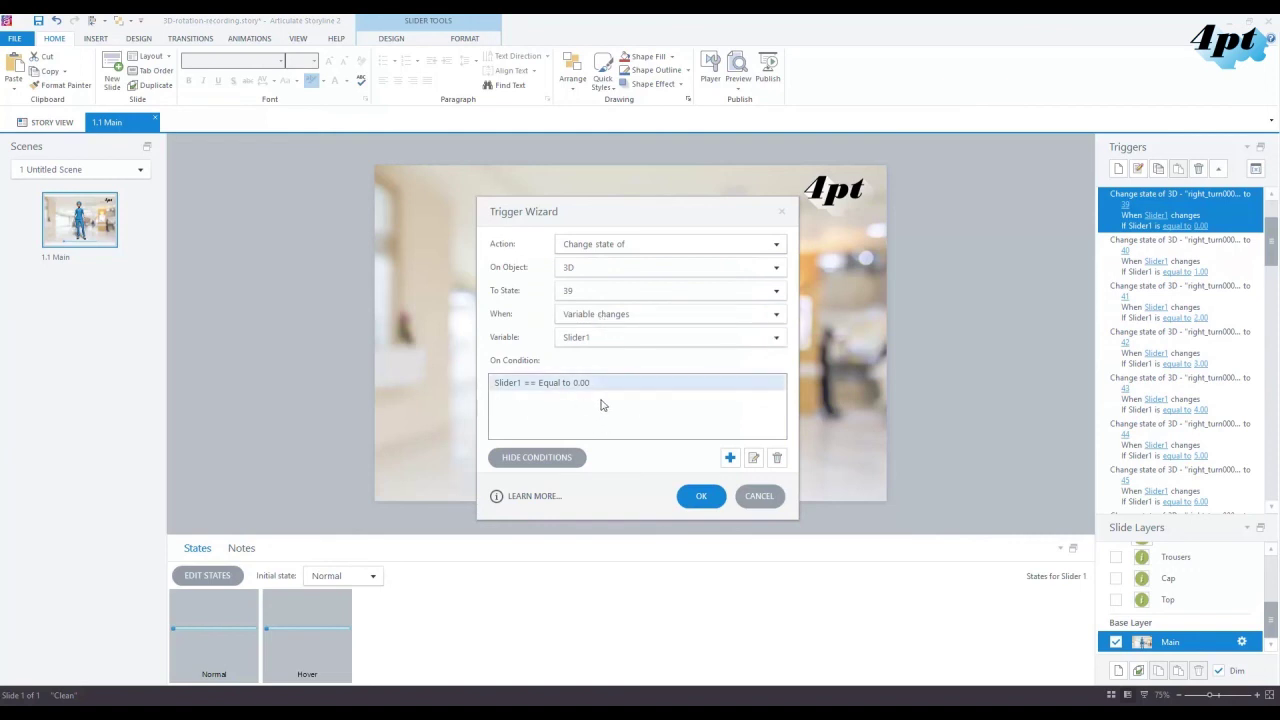
Step: Close the Trigger Wizard with OK, leaving the state-39 trigger unchanged
left_click(700, 496)
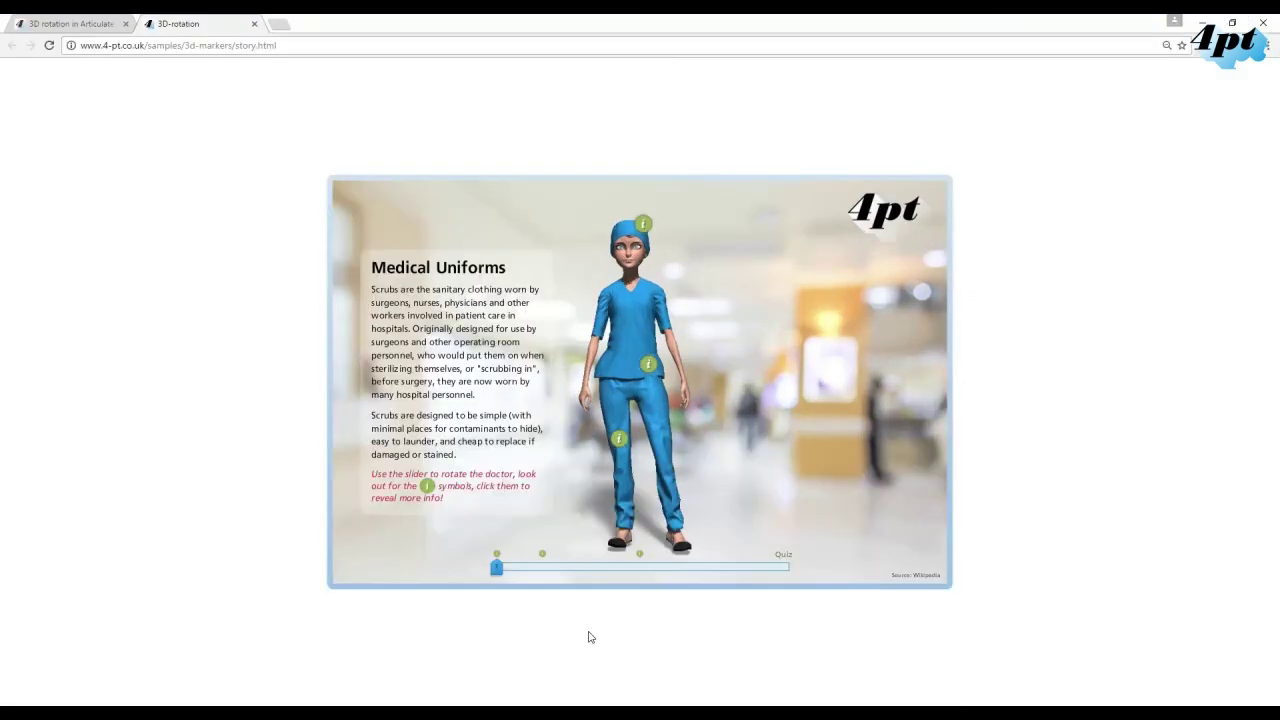
Step: Read the Scrub cap and Scrub top notes while rotating the nurse round to the Quiz
left_click(644, 226)
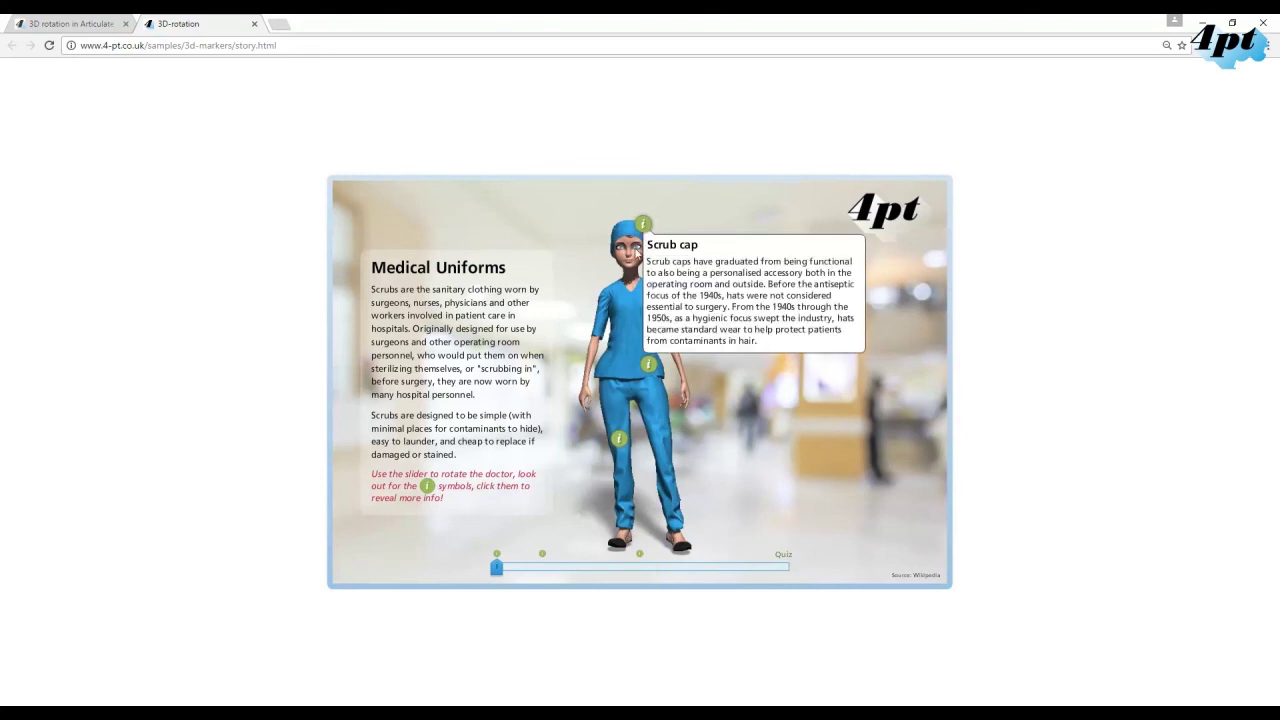
left_click(650, 367)
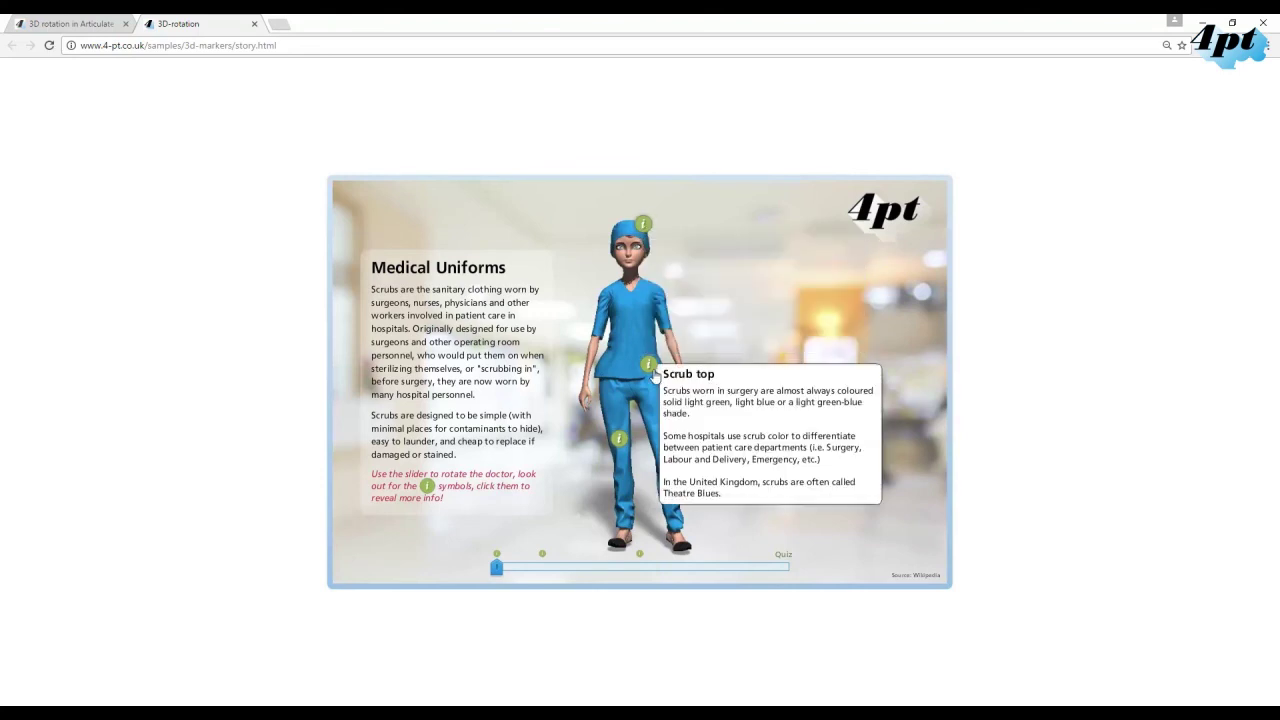
left_click_drag(497, 569, 639, 582)
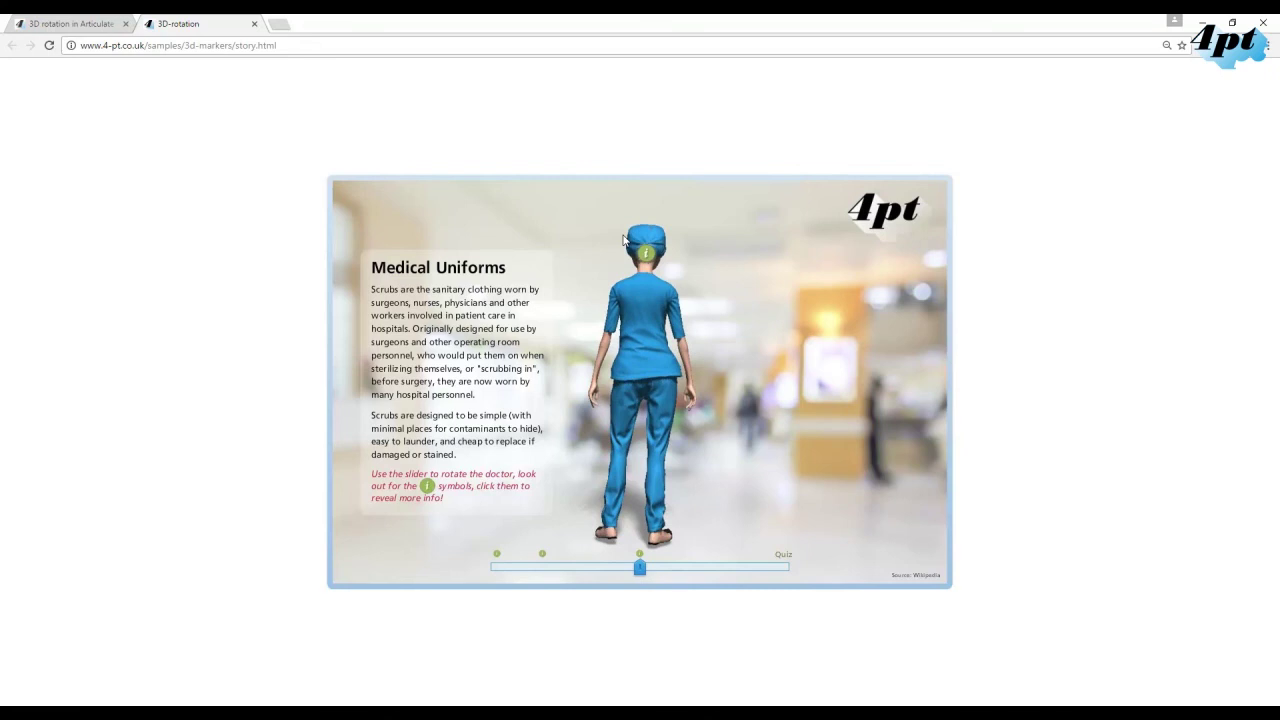
left_click(649, 253)
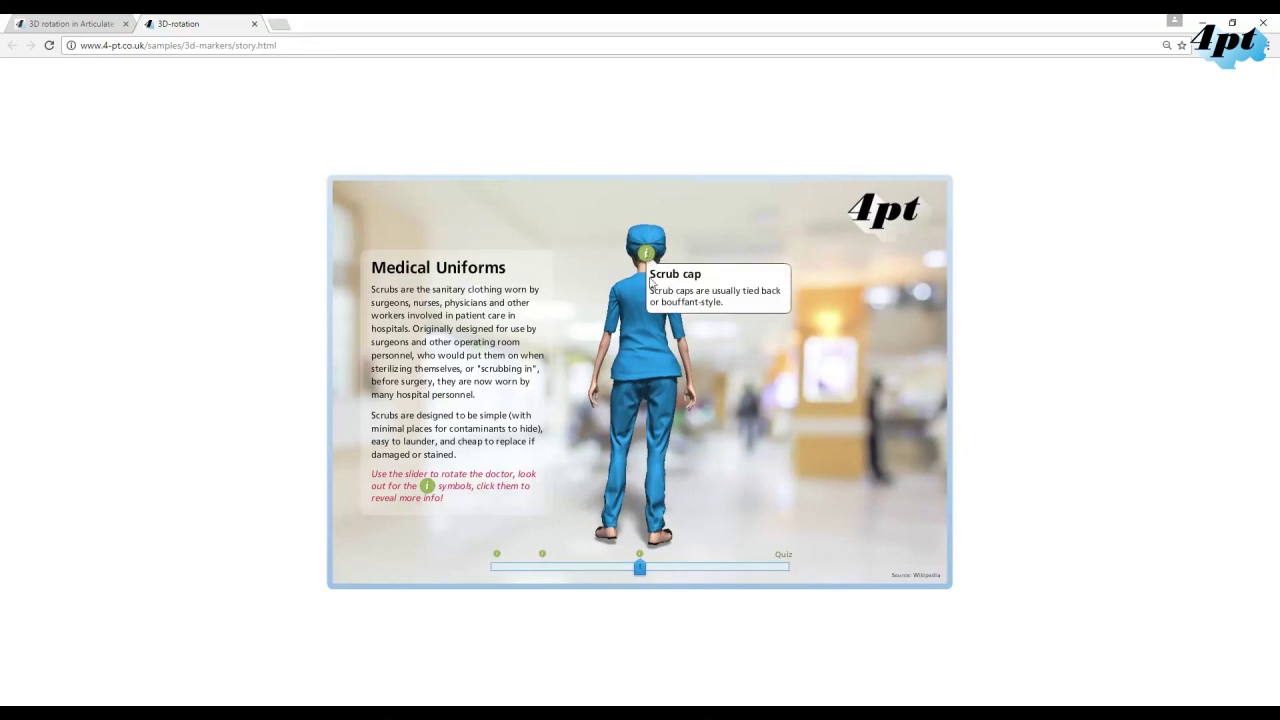
left_click_drag(643, 578, 801, 585)
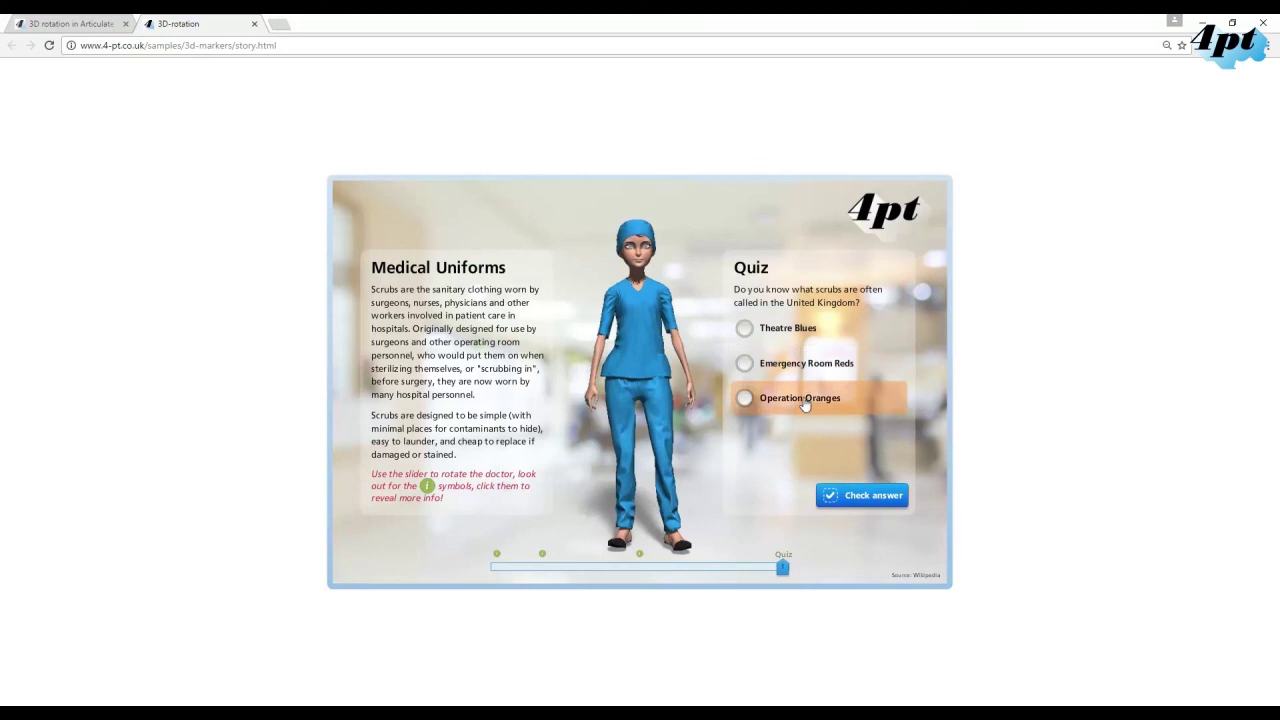
Step: Answer the quiz correctly with Theatre Blues, then go back to the 3D Rotation blog post
left_click(790, 329)
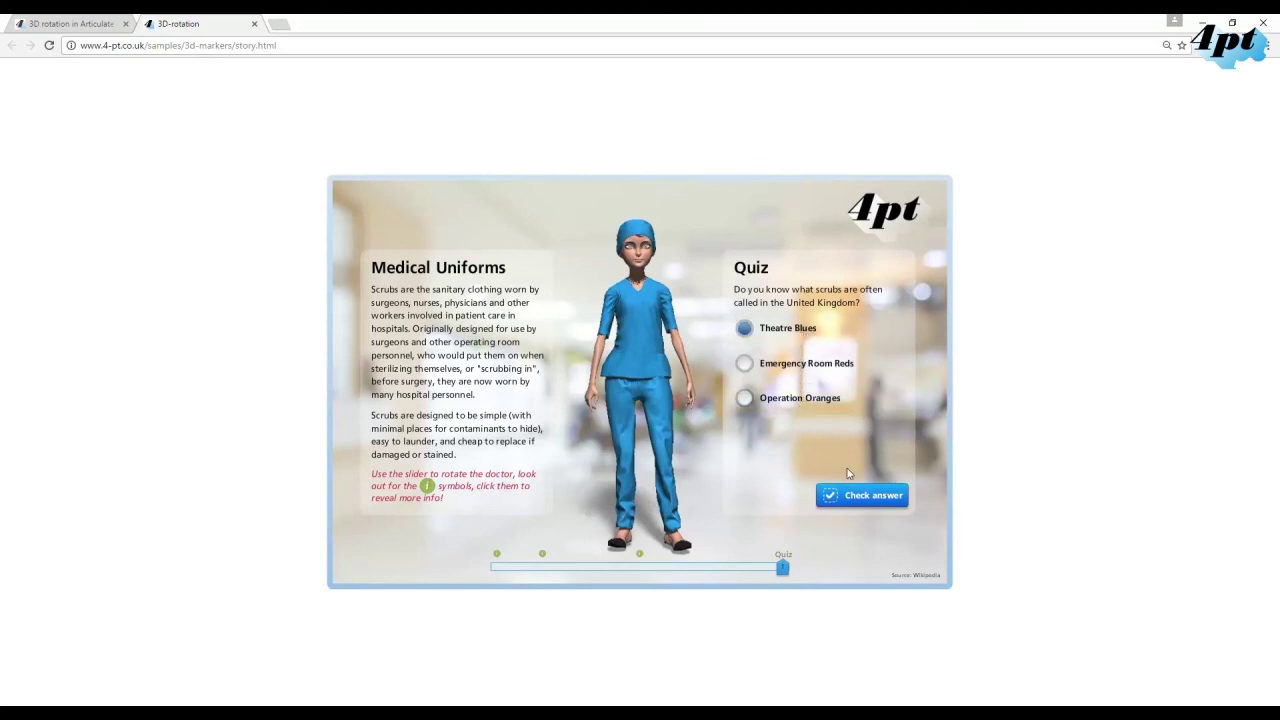
left_click(856, 500)
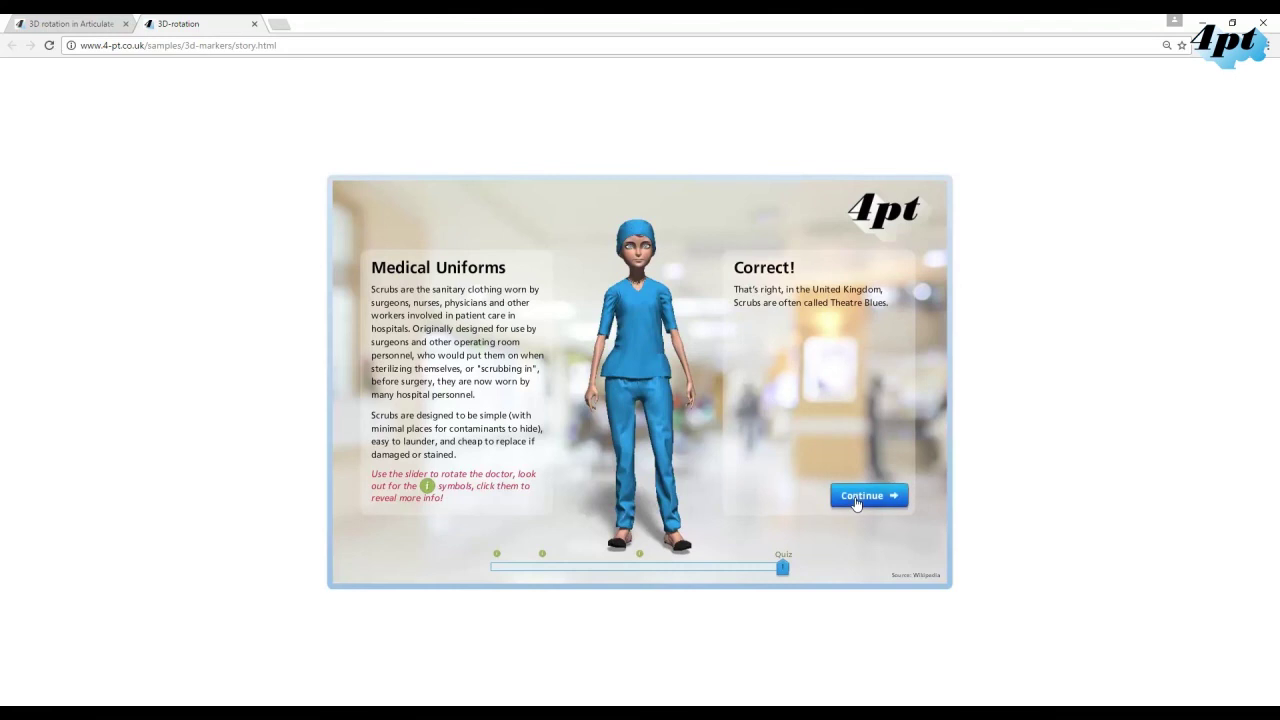
left_click(856, 497)
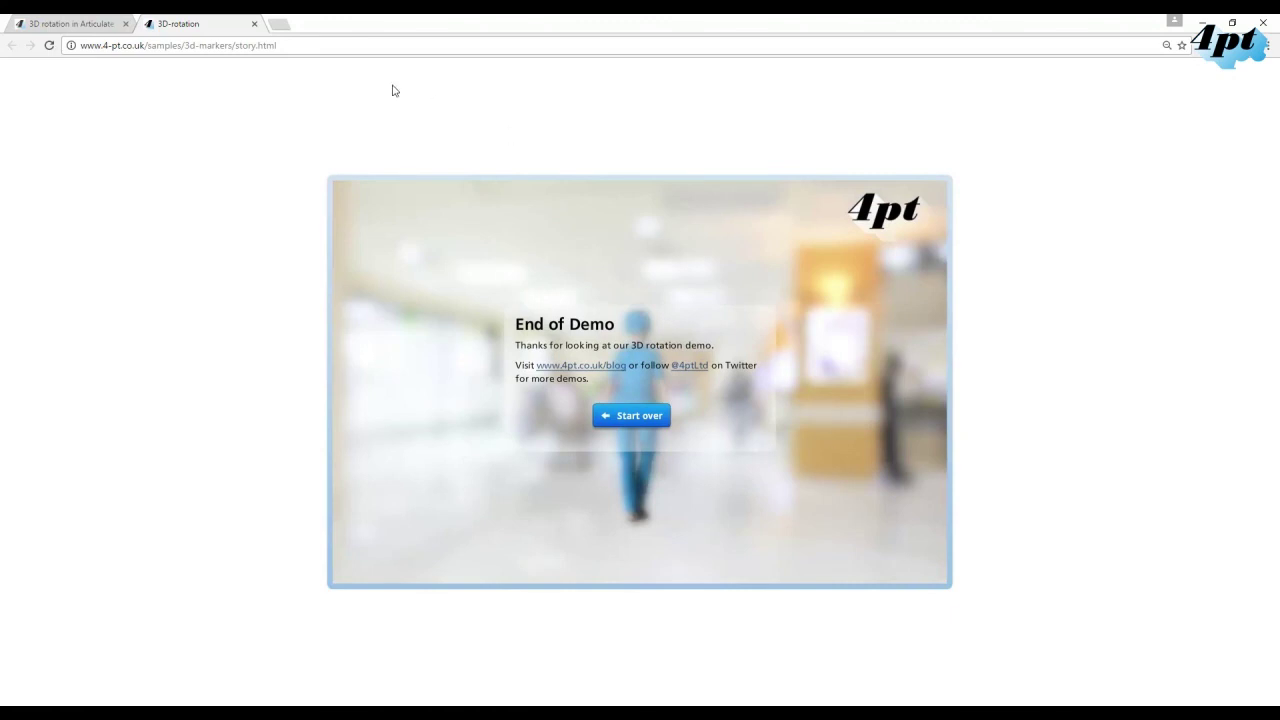
left_click(83, 25)
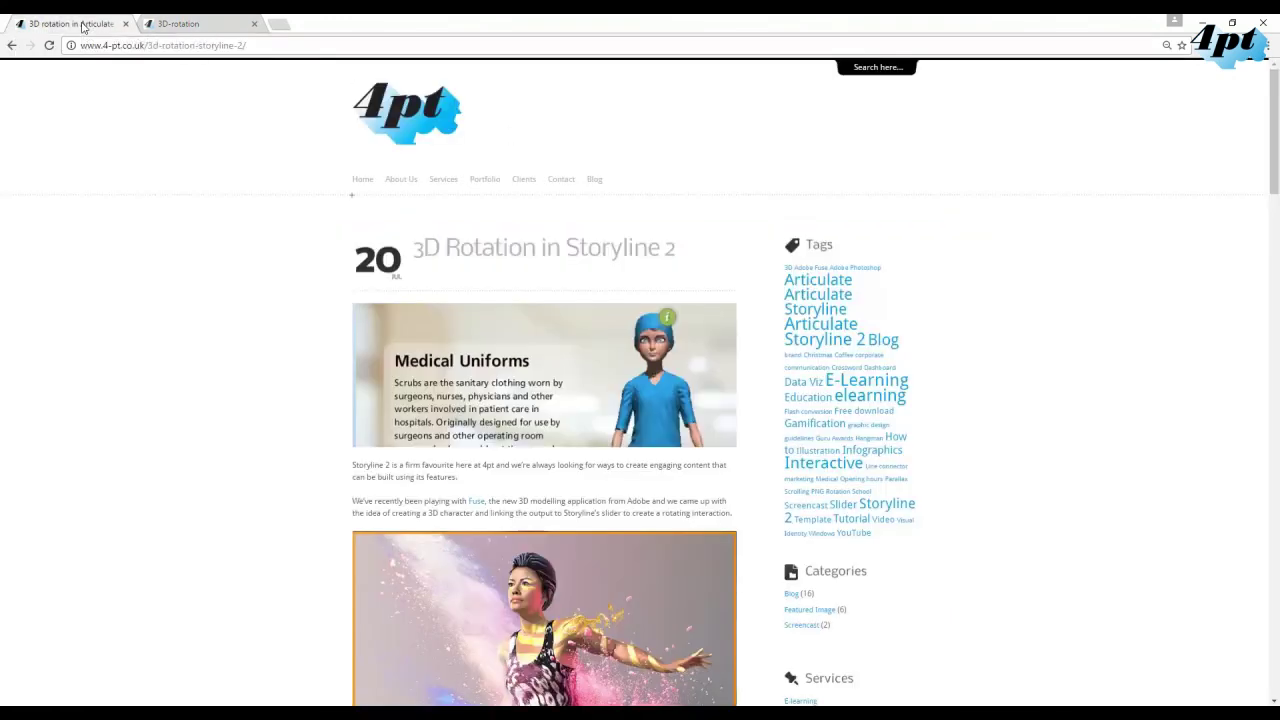